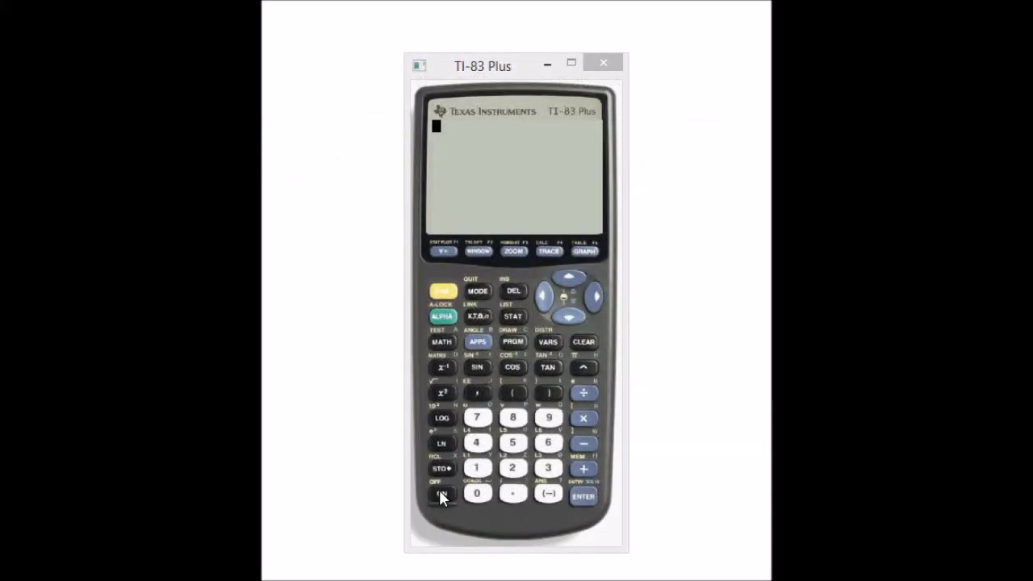
Check the function editor for stored equations, and return to the home screen.
{"action": "left_click", "coordinate": [447, 252]}
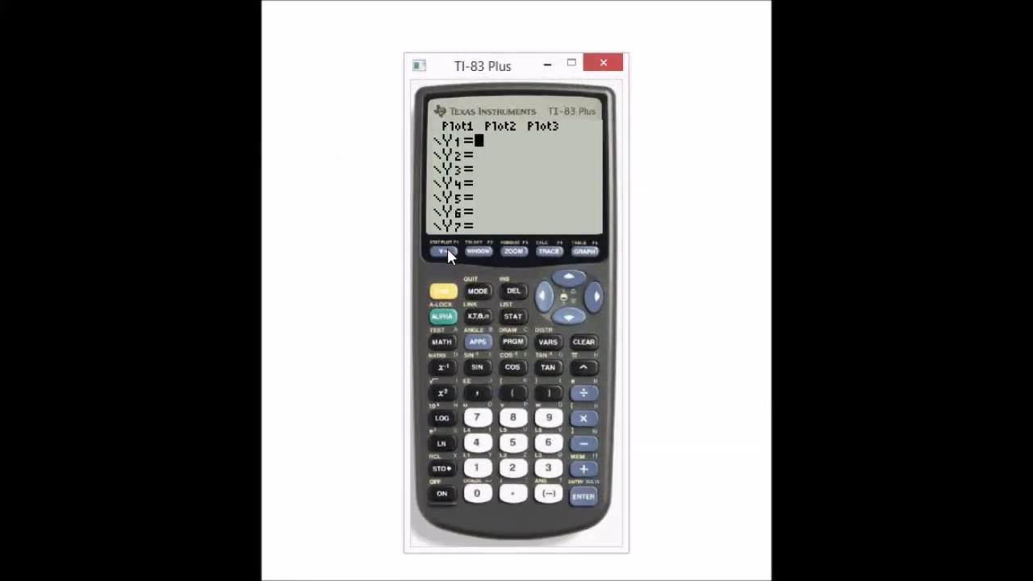
{"action": "left_click", "coordinate": [445, 299]}
{"action": "left_click", "coordinate": [476, 293]}
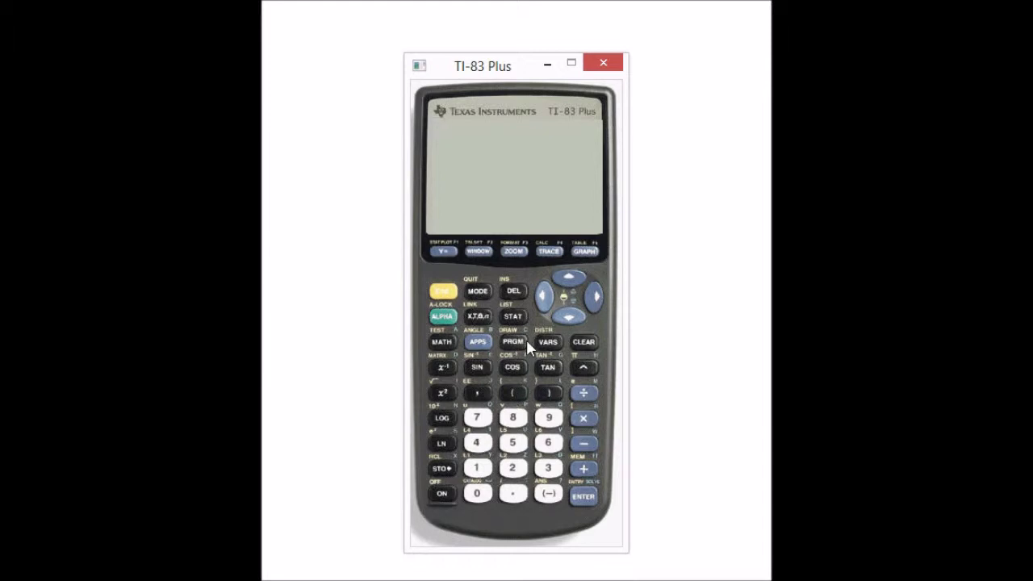
Open the stat list editor and enter 2005 and 2006 as the first two values of L1.
{"action": "left_click", "coordinate": [514, 315]}
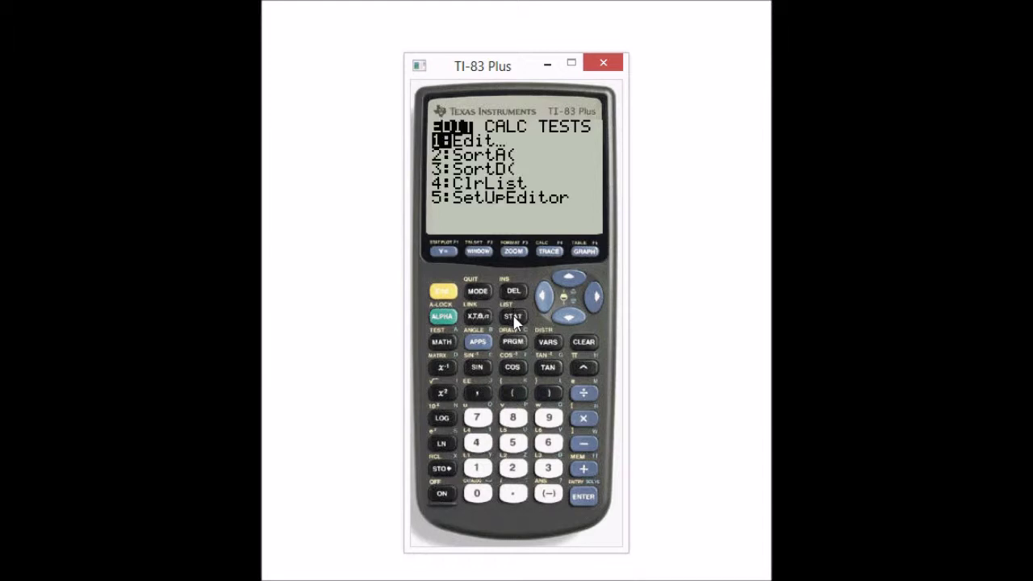
{"action": "left_click", "coordinate": [584, 497]}
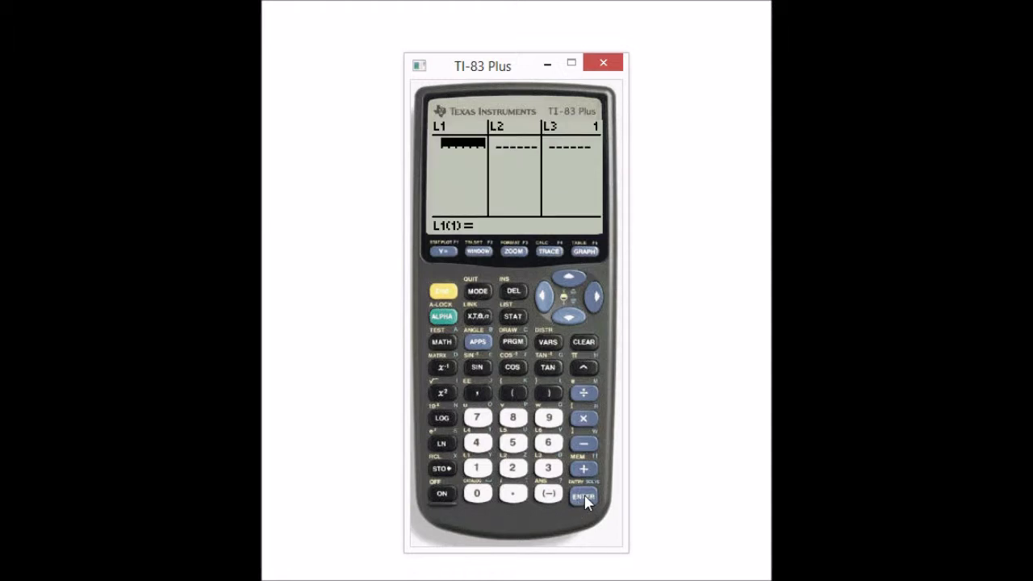
{"action": "left_click", "coordinate": [511, 470]}
{"action": "left_click", "coordinate": [488, 495]}
{"action": "left_click", "coordinate": [489, 496]}
{"action": "left_click", "coordinate": [511, 443]}
{"action": "left_click", "coordinate": [584, 497]}
{"action": "left_click", "coordinate": [514, 470]}
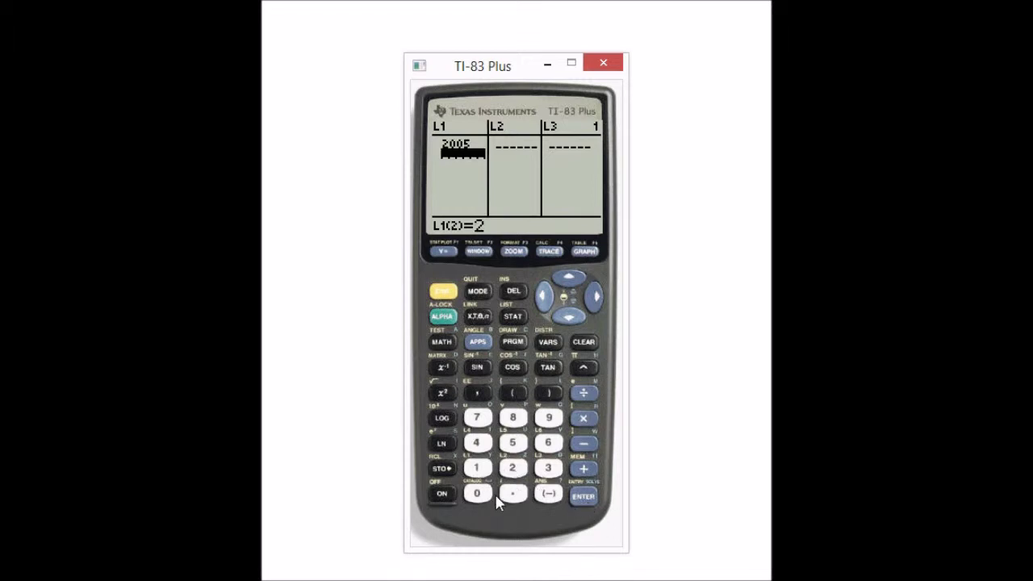
{"action": "left_click", "coordinate": [488, 496]}
{"action": "left_click", "coordinate": [489, 496]}
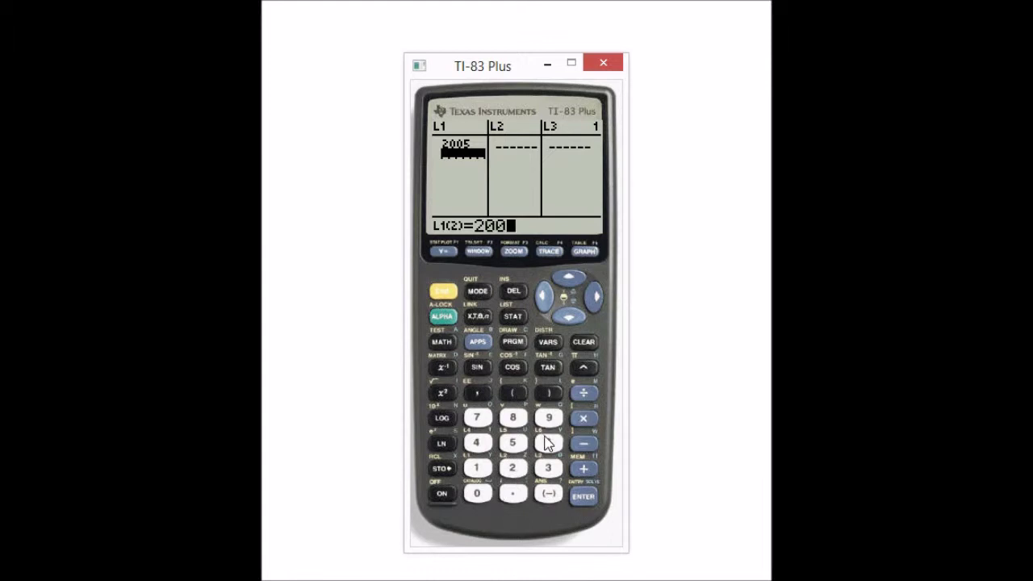
{"action": "left_click", "coordinate": [549, 446]}
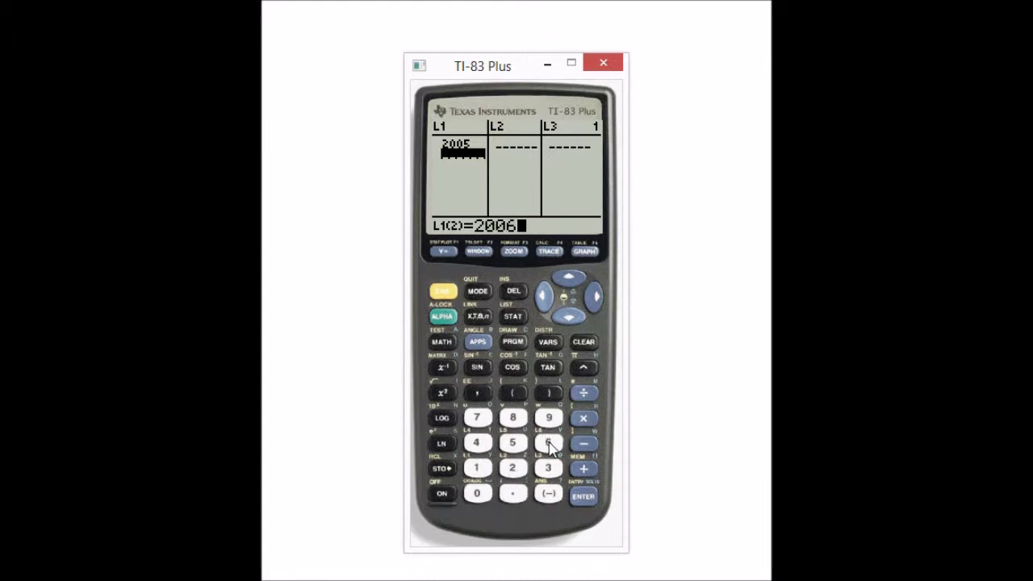
{"action": "left_click", "coordinate": [588, 499]}
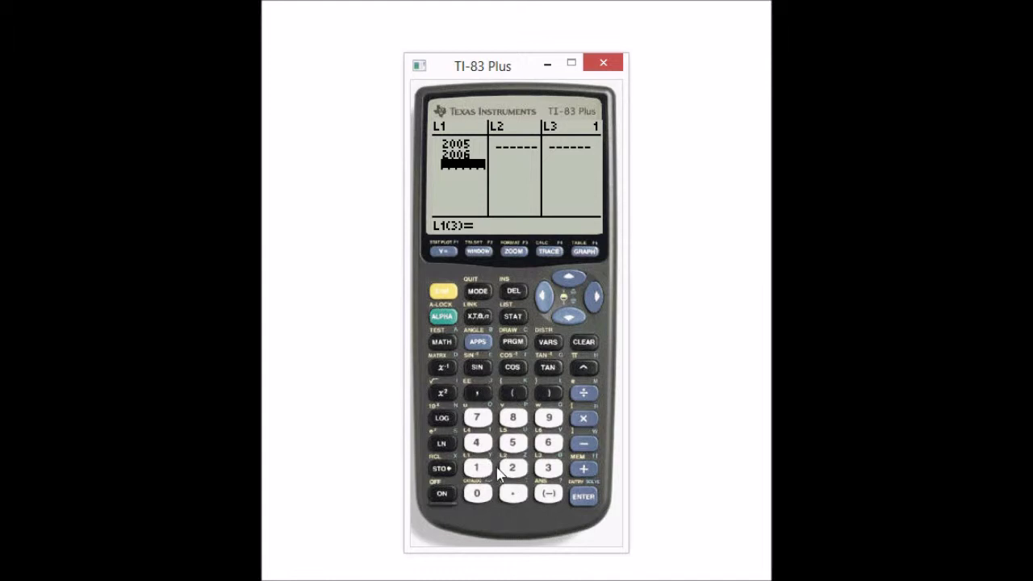
Continue list L1 with the values 2007, 2008, 2009 and 2010.
{"action": "left_click", "coordinate": [514, 471]}
{"action": "left_click", "coordinate": [476, 494]}
{"action": "left_click", "coordinate": [476, 494]}
{"action": "left_click", "coordinate": [478, 417]}
{"action": "left_click", "coordinate": [583, 496]}
{"action": "left_click", "coordinate": [512, 468]}
{"action": "left_click", "coordinate": [513, 417]}
{"action": "left_click", "coordinate": [584, 496]}
{"action": "left_click", "coordinate": [512, 469]}
{"action": "left_click", "coordinate": [477, 494]}
{"action": "left_click", "coordinate": [549, 417]}
{"action": "left_click", "coordinate": [584, 496]}
{"action": "left_click", "coordinate": [477, 469]}
{"action": "left_click", "coordinate": [583, 496]}
Go to the start of list L2 and enter 5492 and 5804 as its first two values.
{"action": "left_click", "coordinate": [569, 281]}
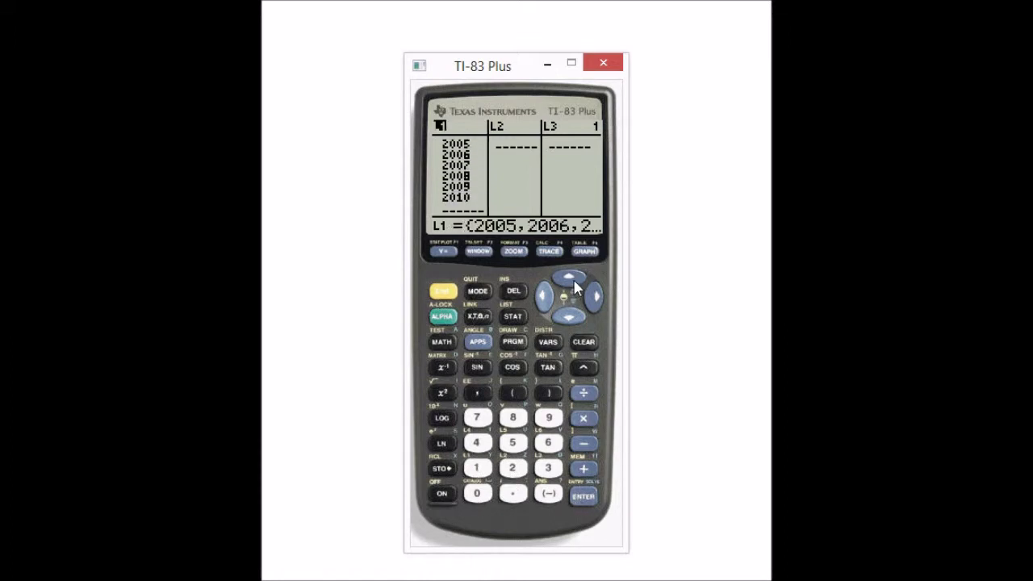
{"action": "left_click", "coordinate": [569, 315]}
{"action": "left_click", "coordinate": [596, 296]}
{"action": "left_click", "coordinate": [513, 444]}
{"action": "left_click", "coordinate": [476, 444]}
{"action": "left_click", "coordinate": [549, 418]}
{"action": "left_click", "coordinate": [513, 468]}
{"action": "left_click", "coordinate": [584, 497]}
{"action": "left_click", "coordinate": [512, 443]}
{"action": "left_click", "coordinate": [513, 417]}
{"action": "left_click", "coordinate": [476, 494]}
{"action": "left_click", "coordinate": [476, 444]}
{"action": "left_click", "coordinate": [584, 497]}
Enter 6191 and 6591 as the third and fourth values of L2.
{"action": "left_click", "coordinate": [549, 443]}
{"action": "left_click", "coordinate": [476, 468]}
{"action": "left_click", "coordinate": [549, 417]}
{"action": "left_click", "coordinate": [477, 468]}
{"action": "left_click", "coordinate": [583, 496]}
{"action": "left_click", "coordinate": [512, 443]}
{"action": "left_click", "coordinate": [476, 468]}
{"action": "left_click", "coordinate": [584, 497]}
Complete list L2 with the values 7050 and 7605.
{"action": "left_click", "coordinate": [476, 417]}
{"action": "left_click", "coordinate": [476, 494]}
{"action": "left_click", "coordinate": [584, 496]}
{"action": "left_click", "coordinate": [477, 417]}
{"action": "left_click", "coordinate": [548, 443]}
{"action": "left_click", "coordinate": [476, 494]}
{"action": "left_click", "coordinate": [513, 443]}
{"action": "left_click", "coordinate": [583, 497]}
Turn on Plot1 as a scatter plot with L1 as the Xlist and L2 as the Ylist.
{"action": "left_click", "coordinate": [446, 294]}
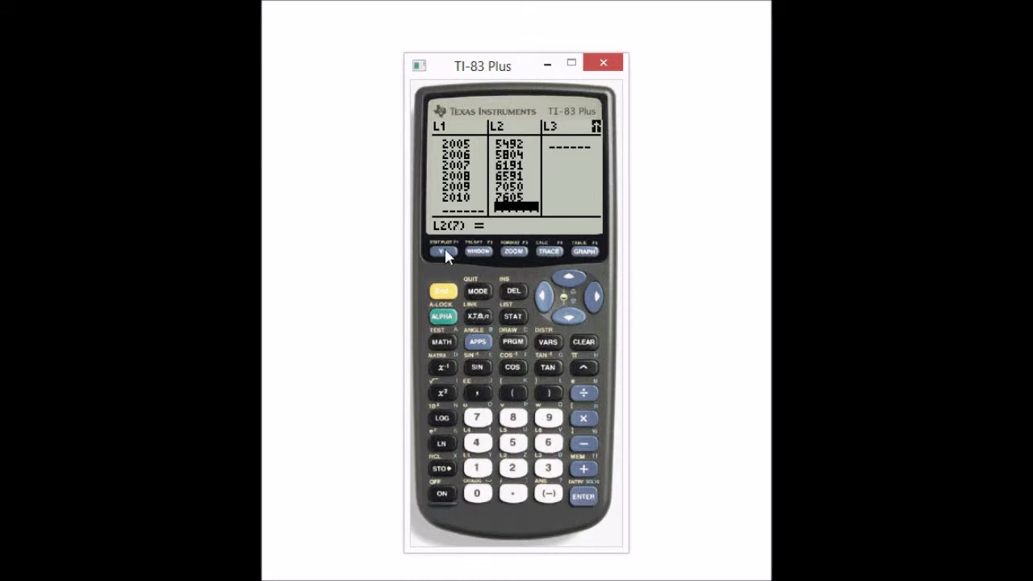
{"action": "left_click", "coordinate": [445, 251]}
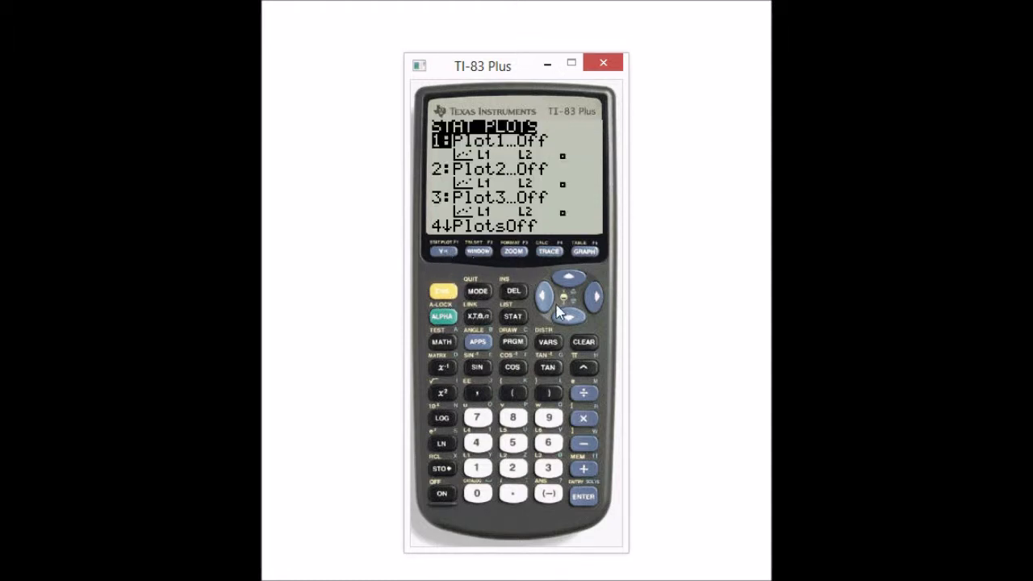
{"action": "left_click", "coordinate": [595, 491]}
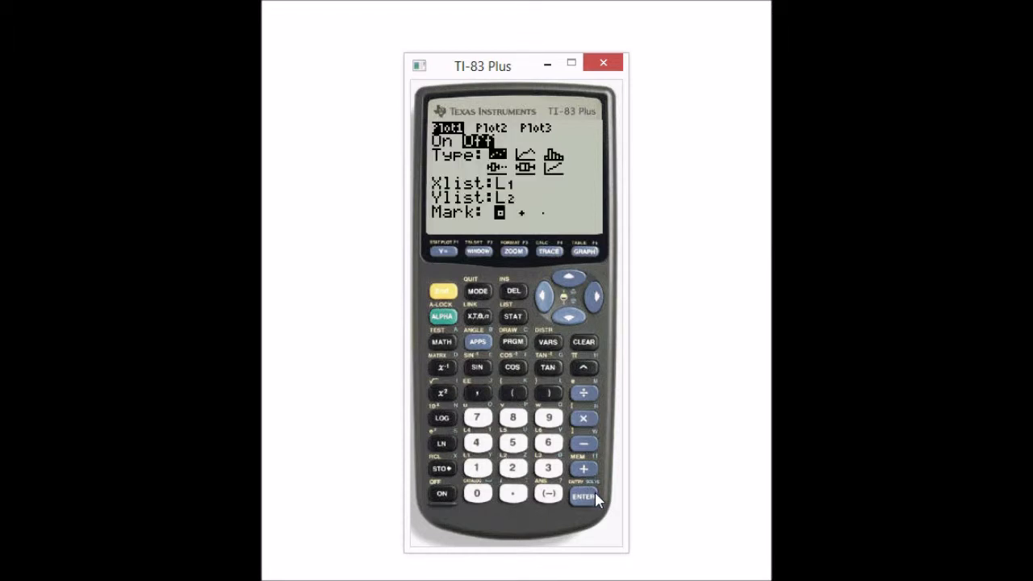
{"action": "left_click", "coordinate": [595, 491]}
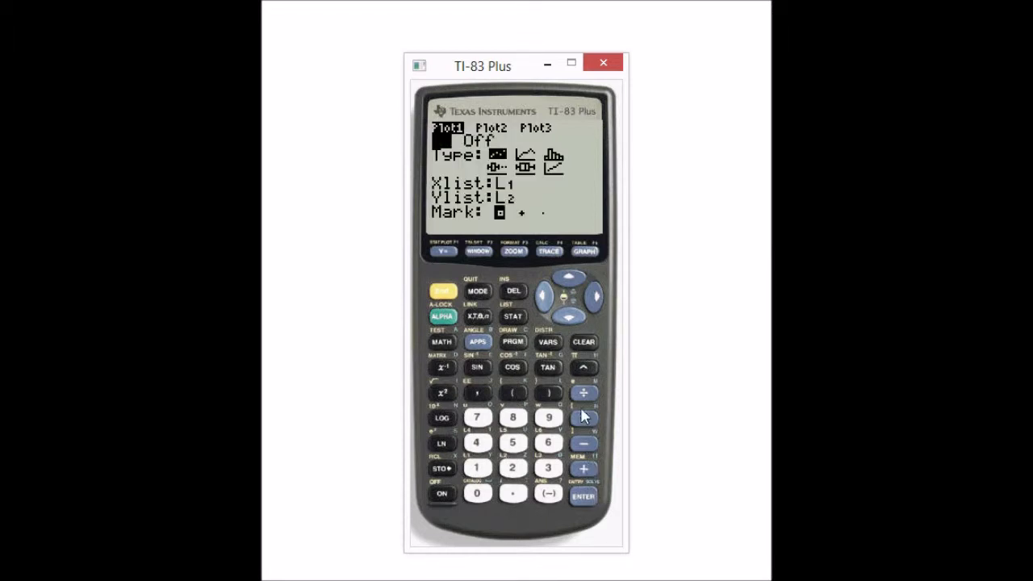
{"action": "left_click", "coordinate": [568, 319]}
{"action": "left_click", "coordinate": [567, 320]}
Display the scatter plot with the window fitted to the data using ZoomStat.
{"action": "left_click", "coordinate": [514, 251]}
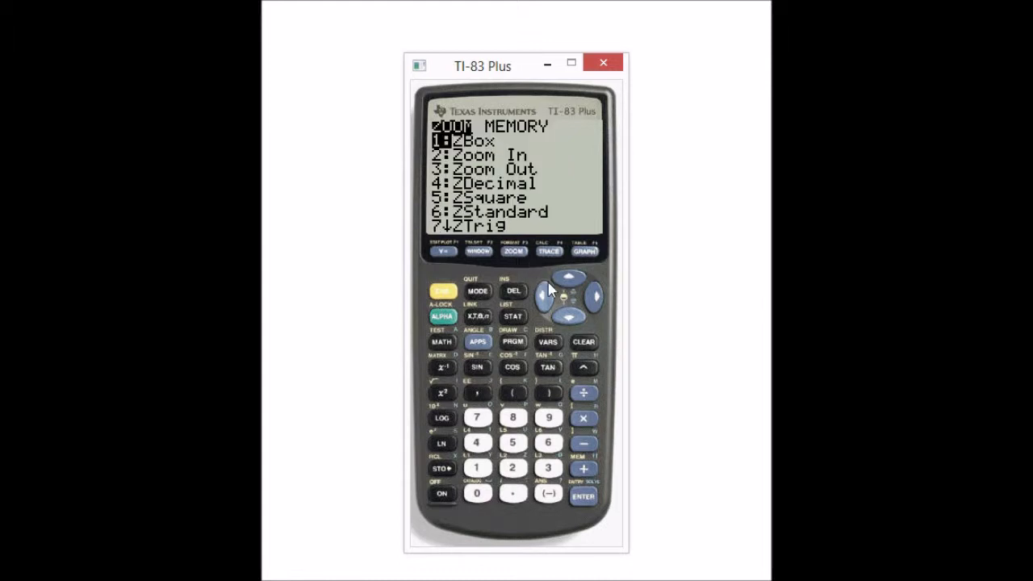
{"action": "left_click", "coordinate": [570, 318]}
{"action": "left_click", "coordinate": [571, 318]}
{"action": "left_click", "coordinate": [572, 318]}
{"action": "left_click", "coordinate": [573, 318]}
{"action": "left_click", "coordinate": [574, 318]}
{"action": "left_click", "coordinate": [575, 318]}
{"action": "left_click", "coordinate": [577, 318]}
{"action": "left_click", "coordinate": [576, 315]}
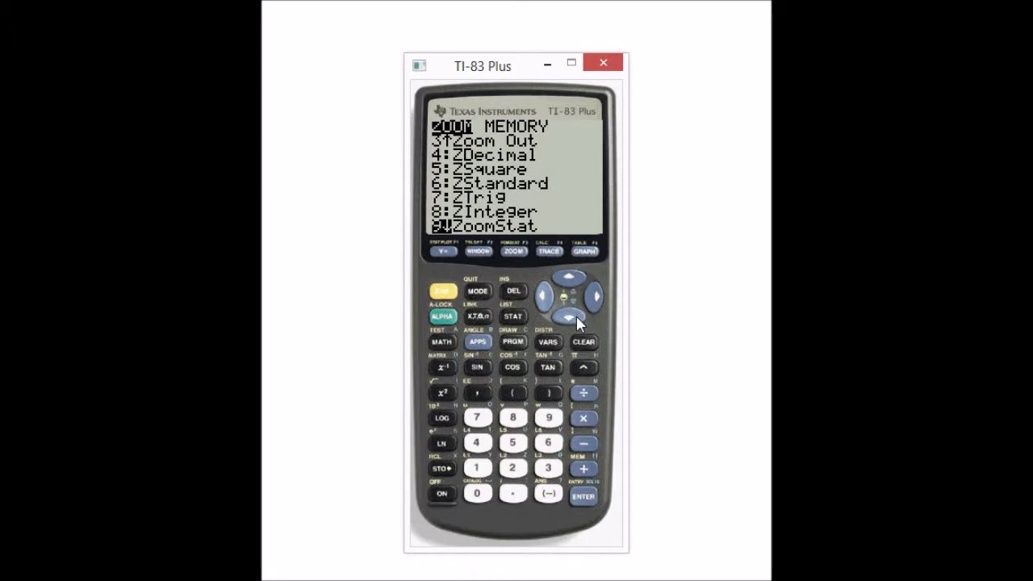
{"action": "left_click", "coordinate": [576, 315]}
{"action": "left_click", "coordinate": [573, 280]}
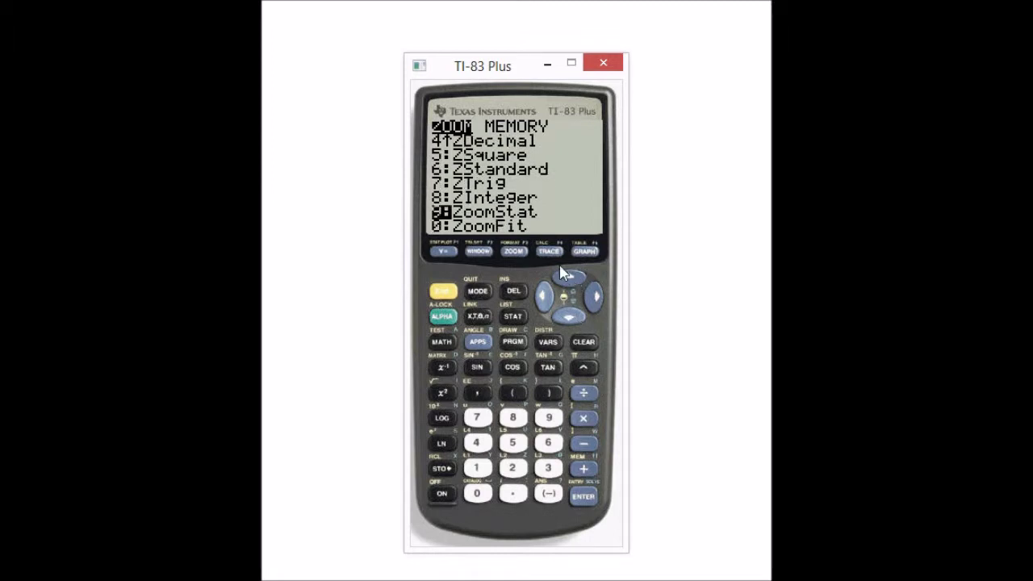
{"action": "left_click", "coordinate": [585, 499]}
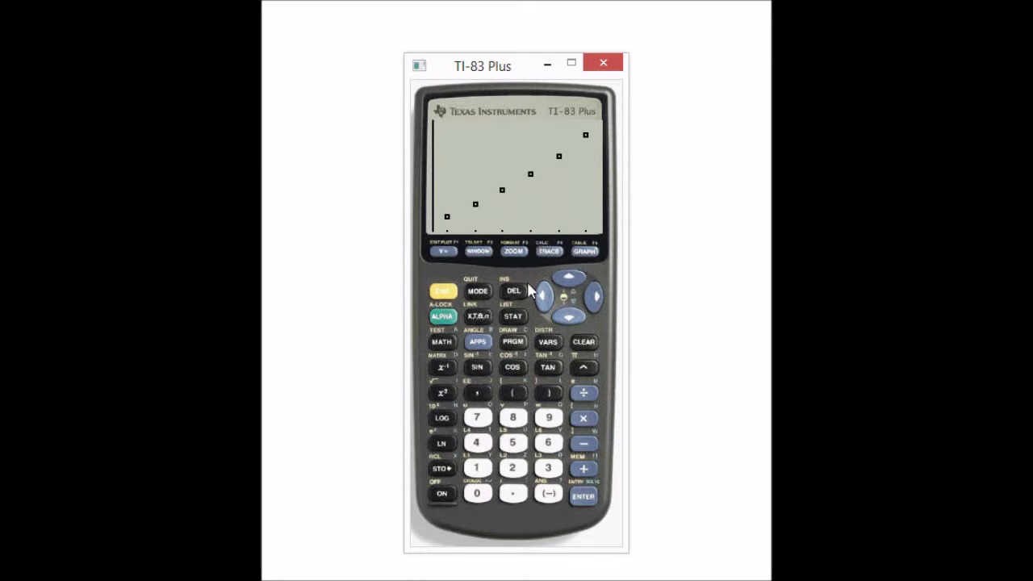
Return to the home screen and run the linear regression LinReg(ax+b) on the list data.
{"action": "left_click", "coordinate": [440, 297]}
{"action": "left_click", "coordinate": [478, 293]}
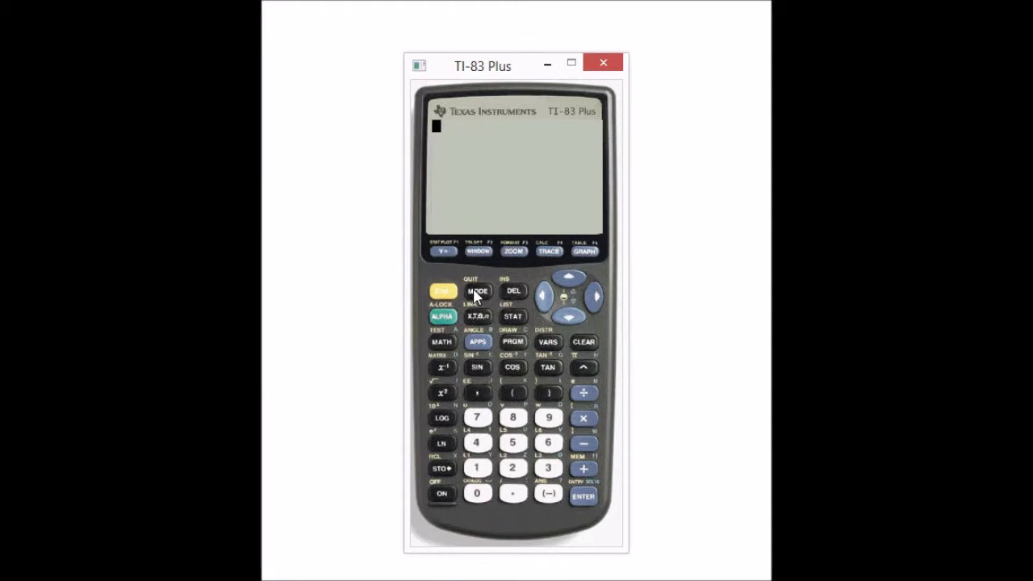
{"action": "left_click", "coordinate": [514, 317]}
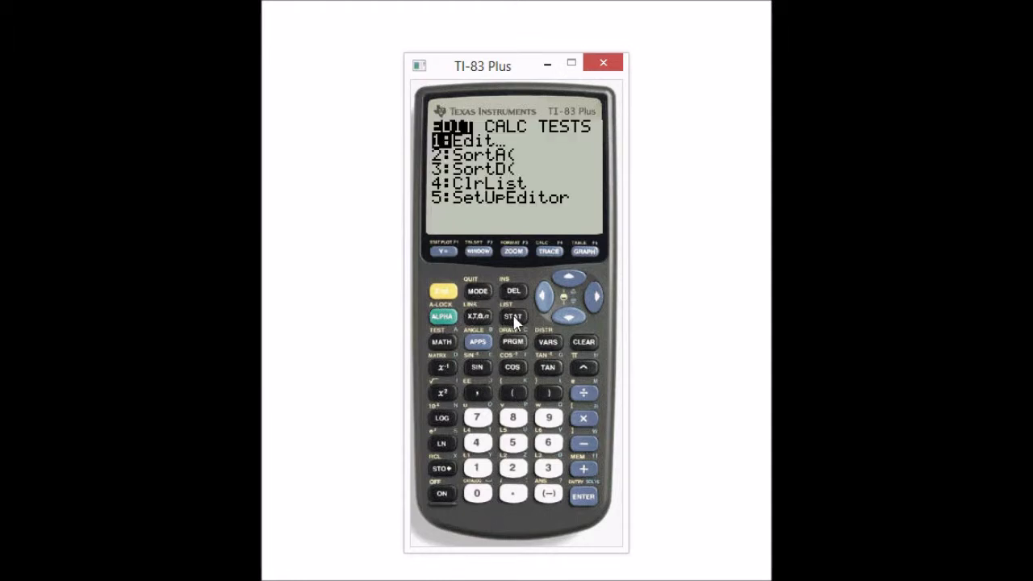
{"action": "left_click", "coordinate": [596, 299]}
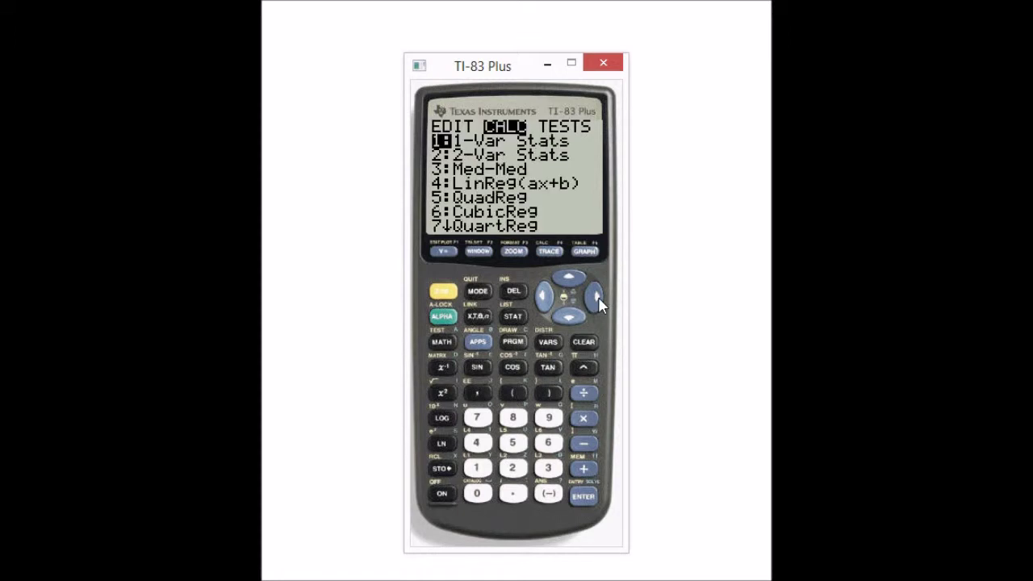
{"action": "left_click", "coordinate": [574, 320]}
{"action": "left_click", "coordinate": [574, 320]}
{"action": "left_click", "coordinate": [572, 317]}
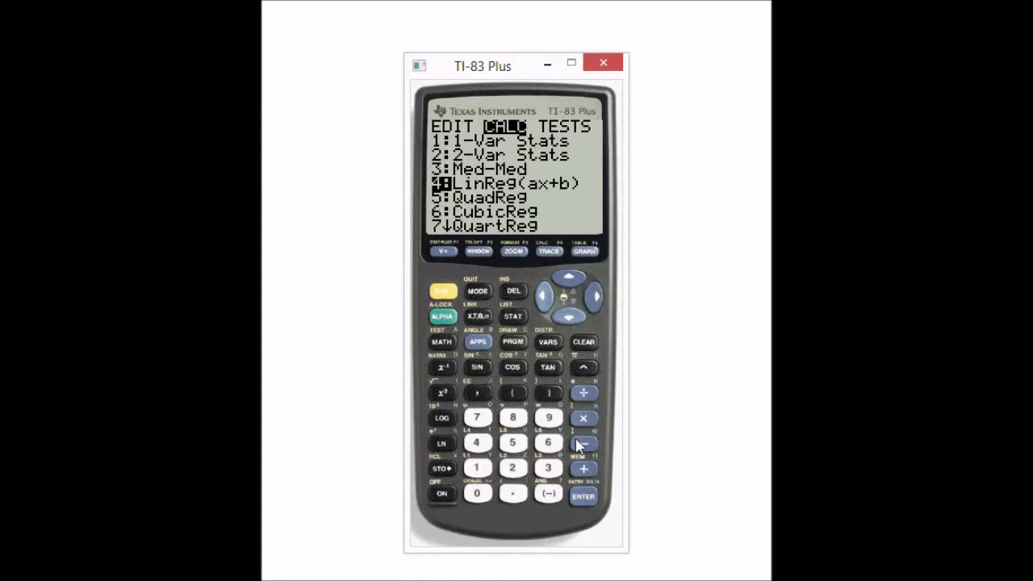
{"action": "left_click", "coordinate": [584, 497]}
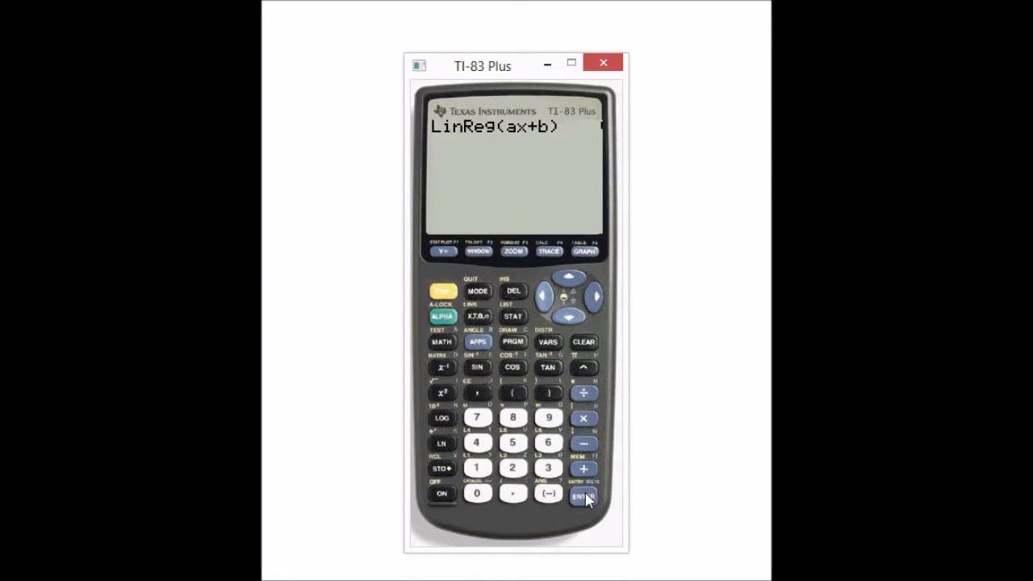
{"action": "left_click", "coordinate": [586, 498]}
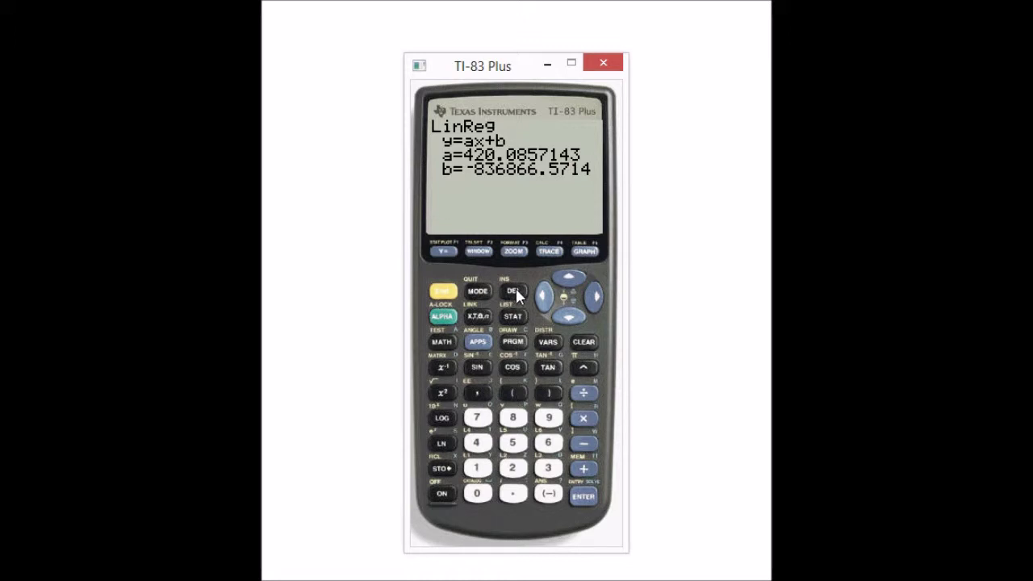
Clear the home screen and run LinReg(ax+b) again, storing the regression equation in Y1.
{"action": "left_click", "coordinate": [582, 342]}
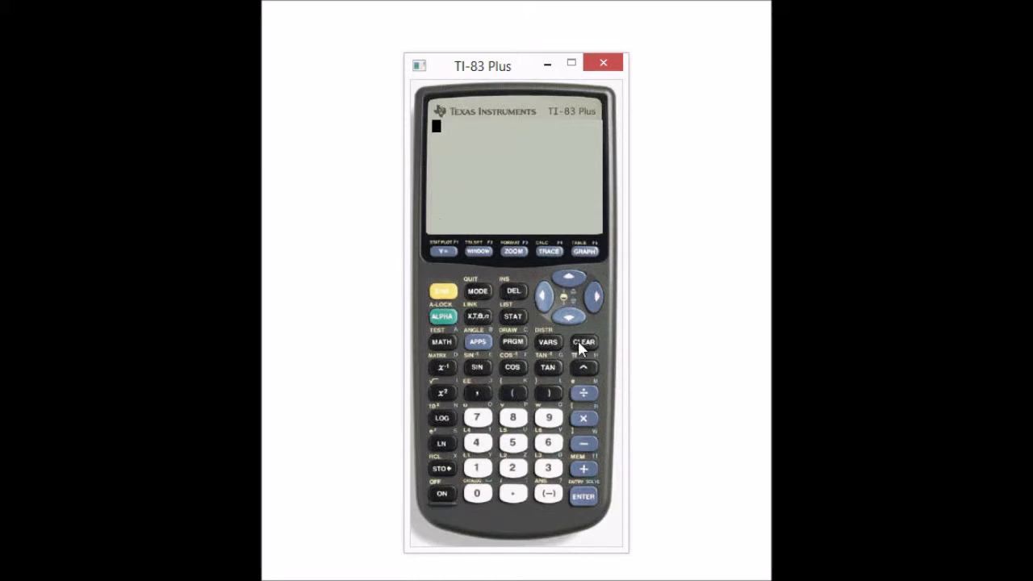
{"action": "left_click", "coordinate": [514, 319]}
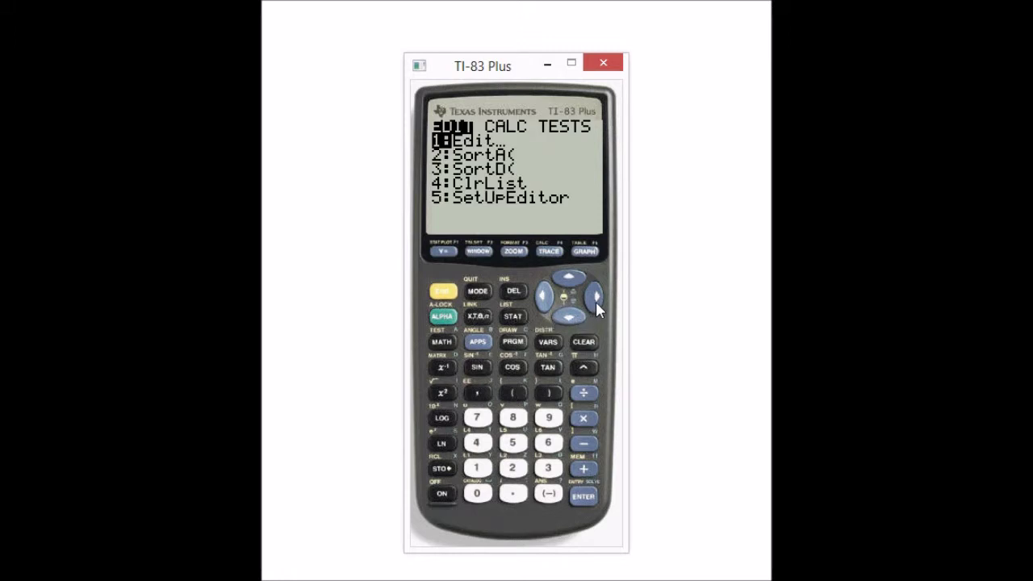
{"action": "left_click", "coordinate": [596, 301]}
{"action": "left_click", "coordinate": [571, 317]}
{"action": "left_click", "coordinate": [571, 317]}
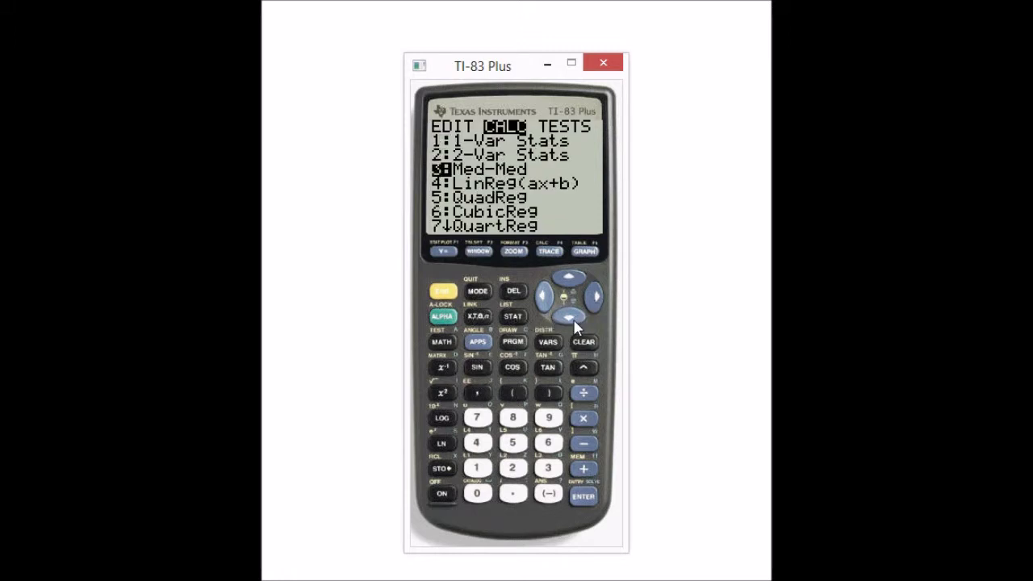
{"action": "left_click", "coordinate": [574, 319]}
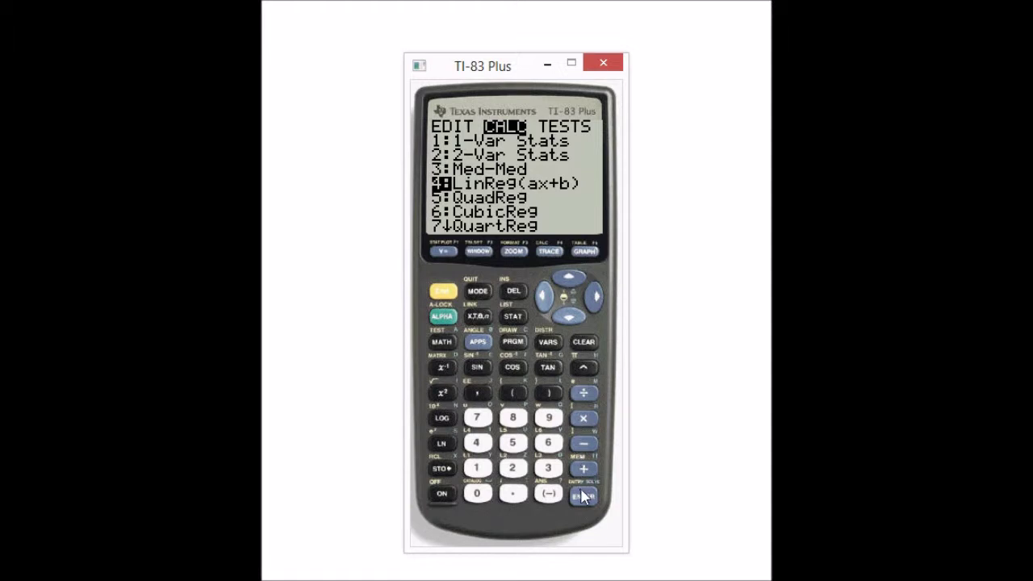
{"action": "left_click", "coordinate": [582, 492]}
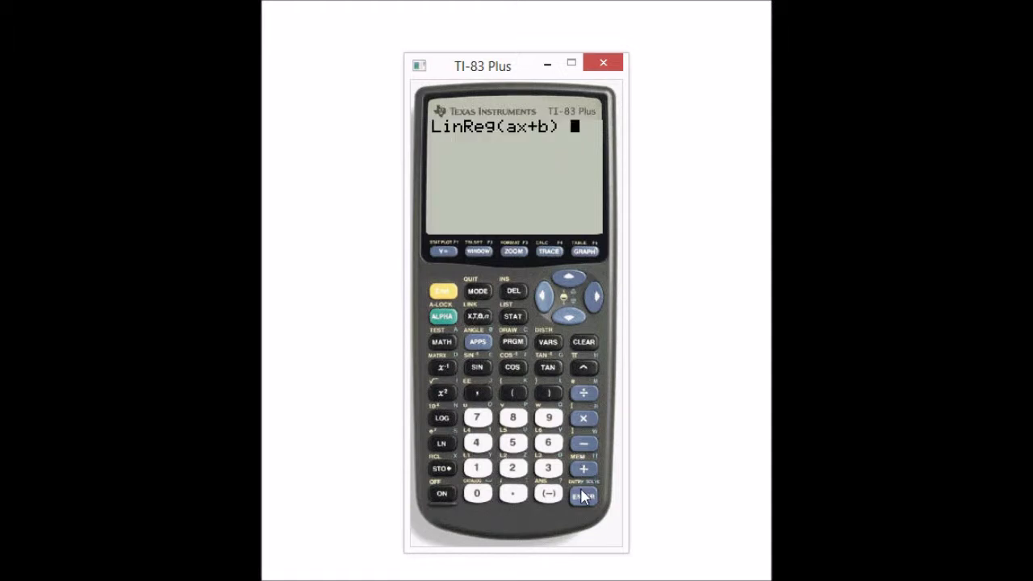
{"action": "left_click", "coordinate": [551, 340]}
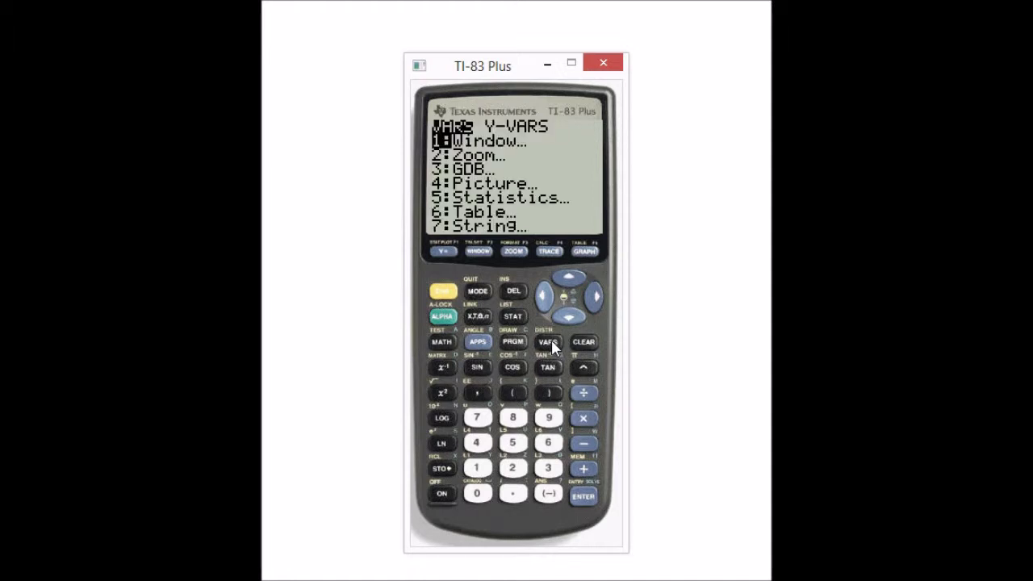
{"action": "left_click", "coordinate": [595, 299]}
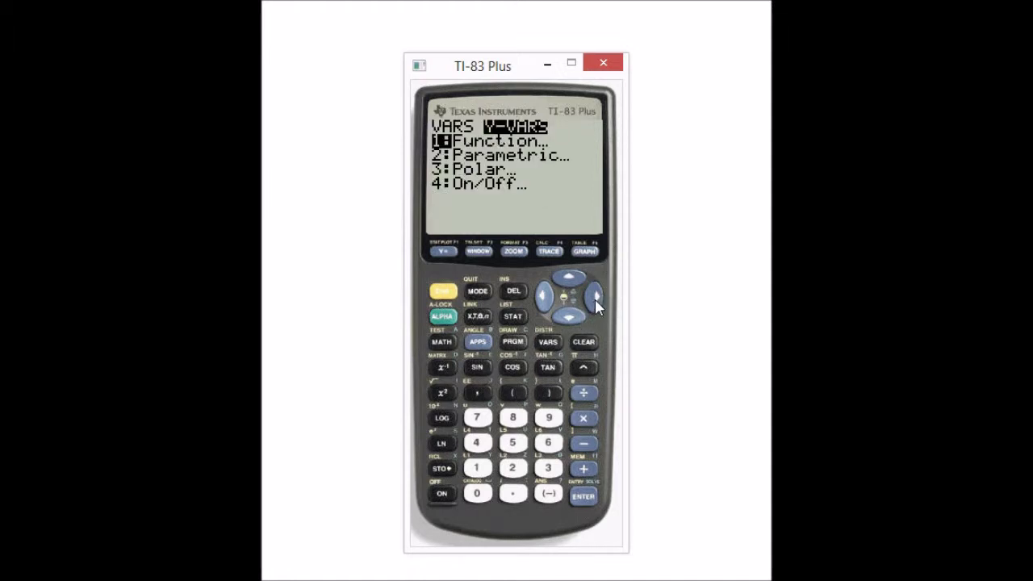
{"action": "left_click", "coordinate": [585, 497]}
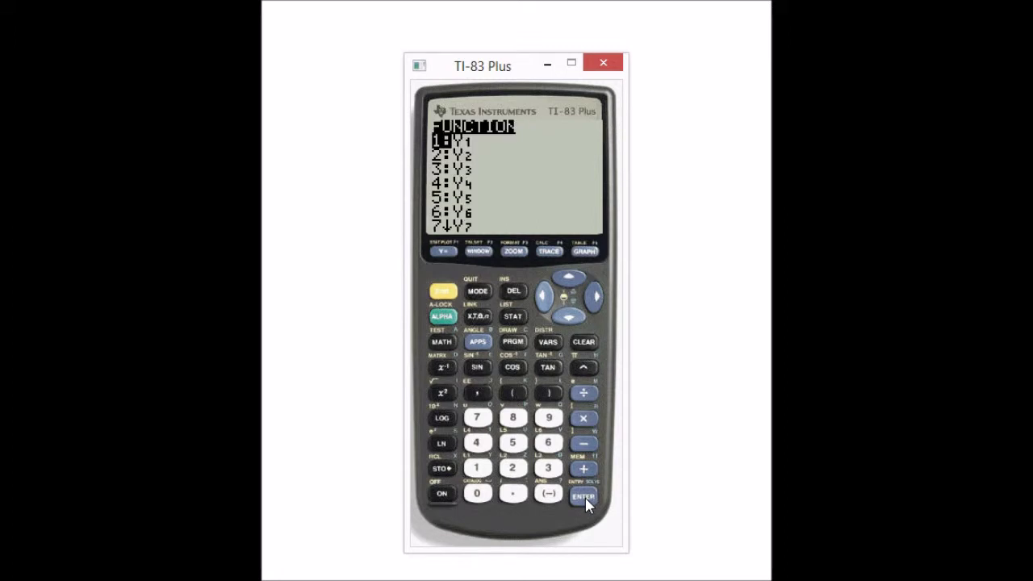
{"action": "left_click", "coordinate": [585, 497]}
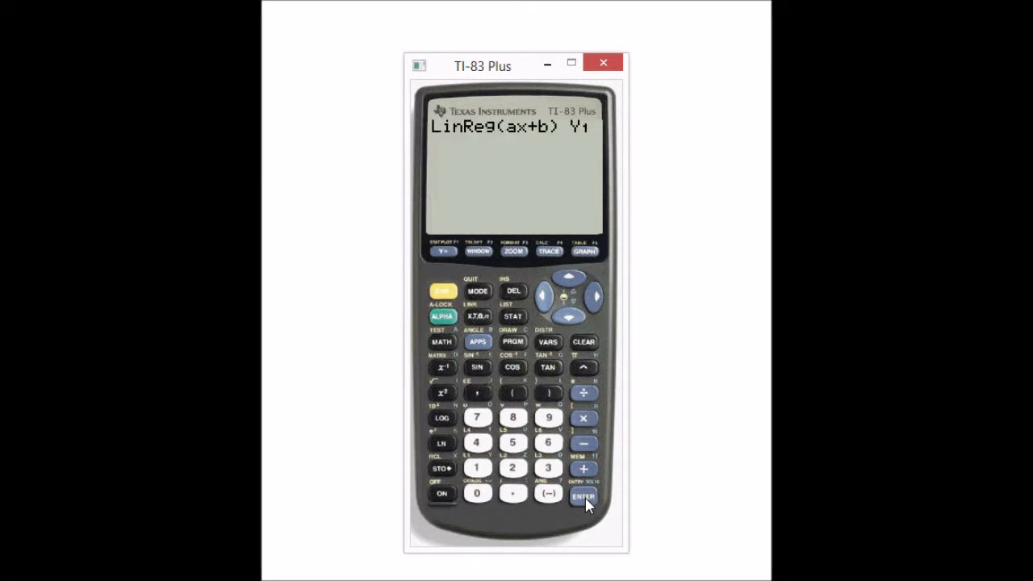
{"action": "left_click", "coordinate": [584, 497]}
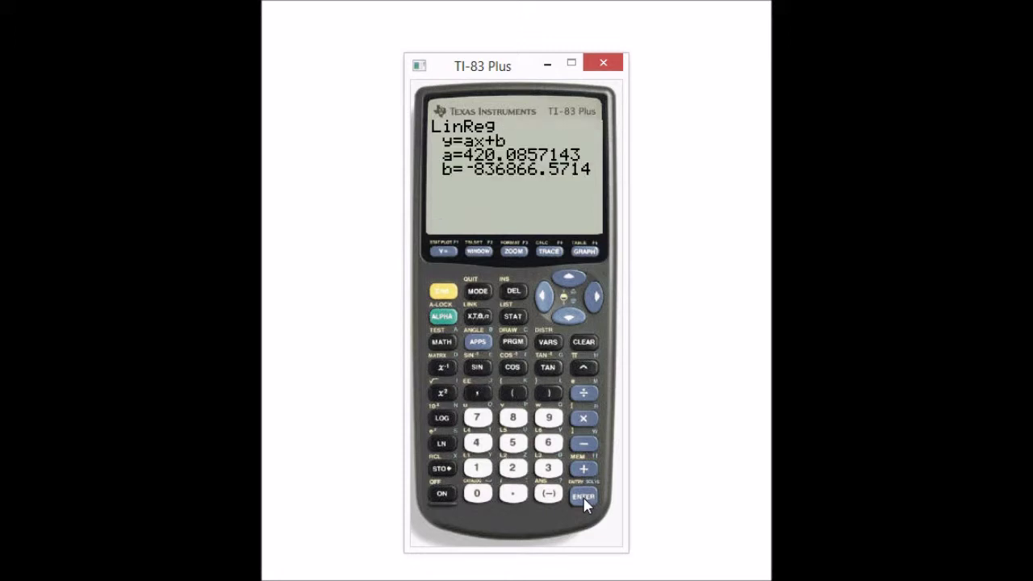
Review the regression equation stored in Y1 and graph it with the scatter plot.
{"action": "left_click", "coordinate": [444, 253]}
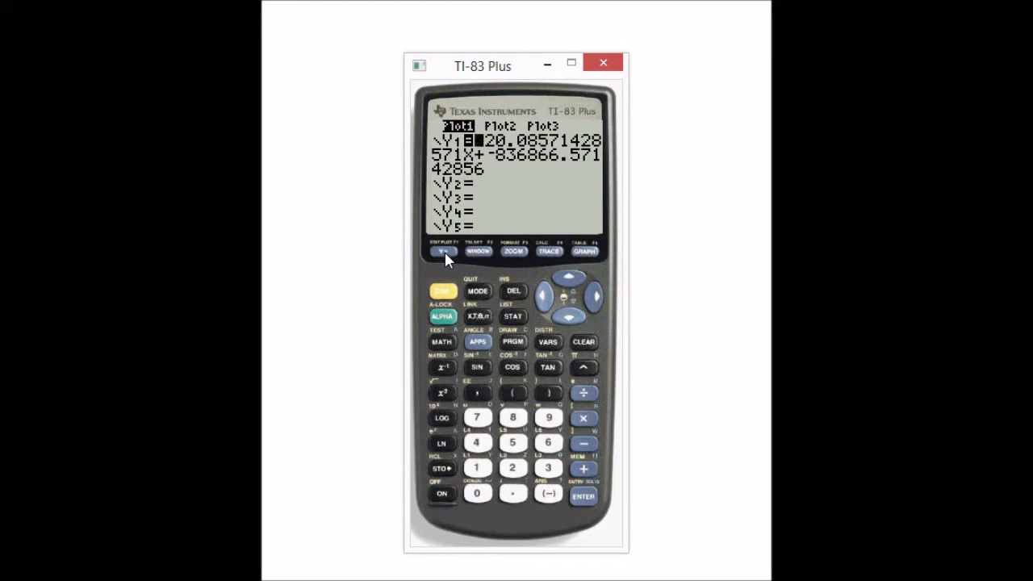
{"action": "left_click", "coordinate": [586, 253]}
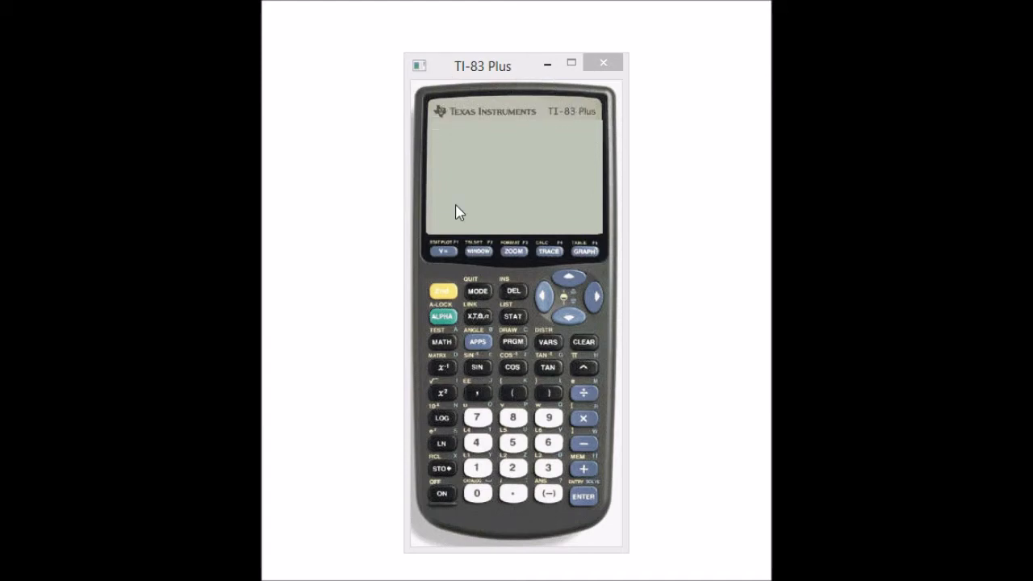
Turn on the calculator and enter the rational function (X-3)/(X+5) as Y1.
{"action": "left_click", "coordinate": [448, 495]}
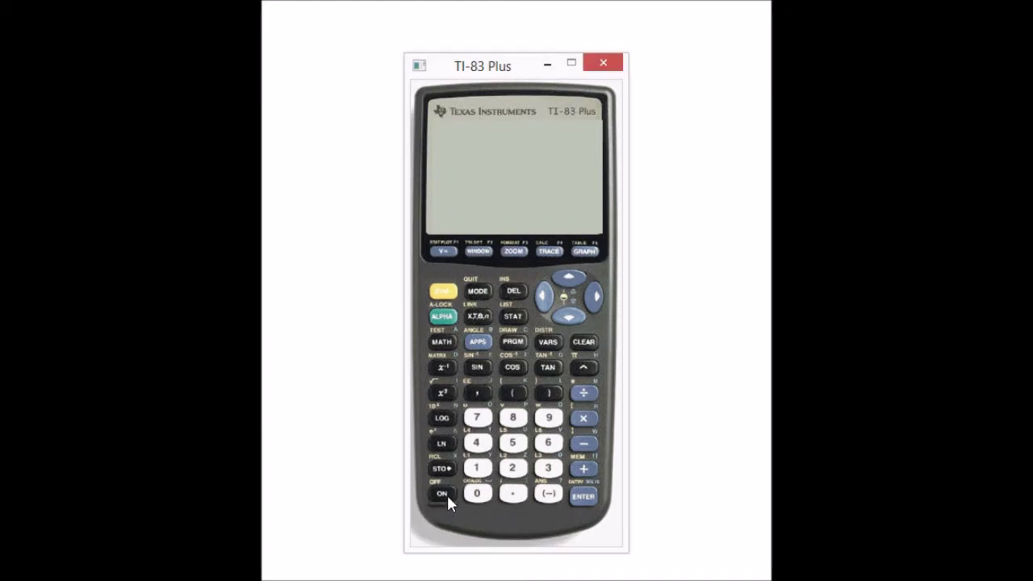
{"action": "left_click", "coordinate": [444, 252]}
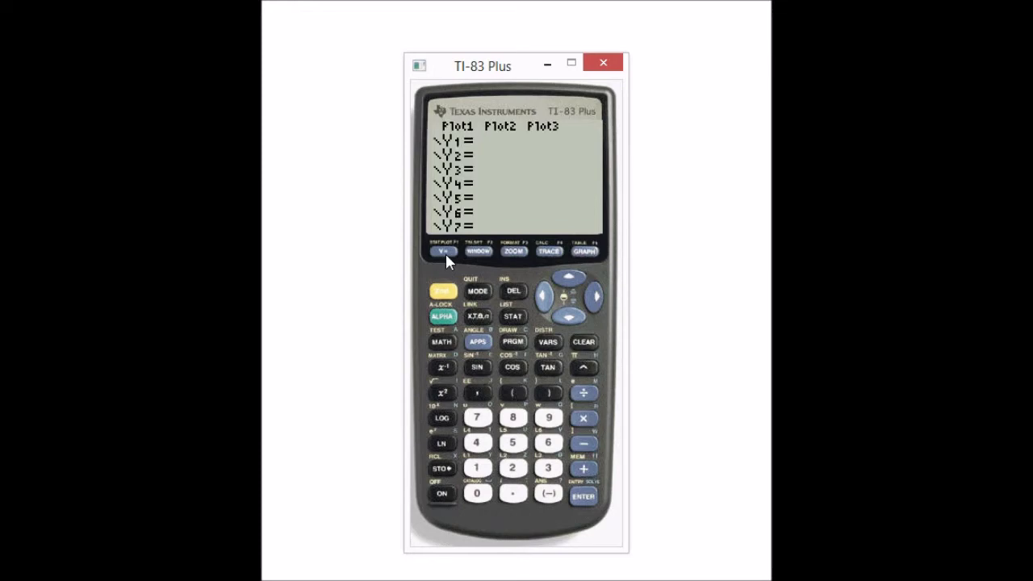
{"action": "left_click", "coordinate": [514, 395]}
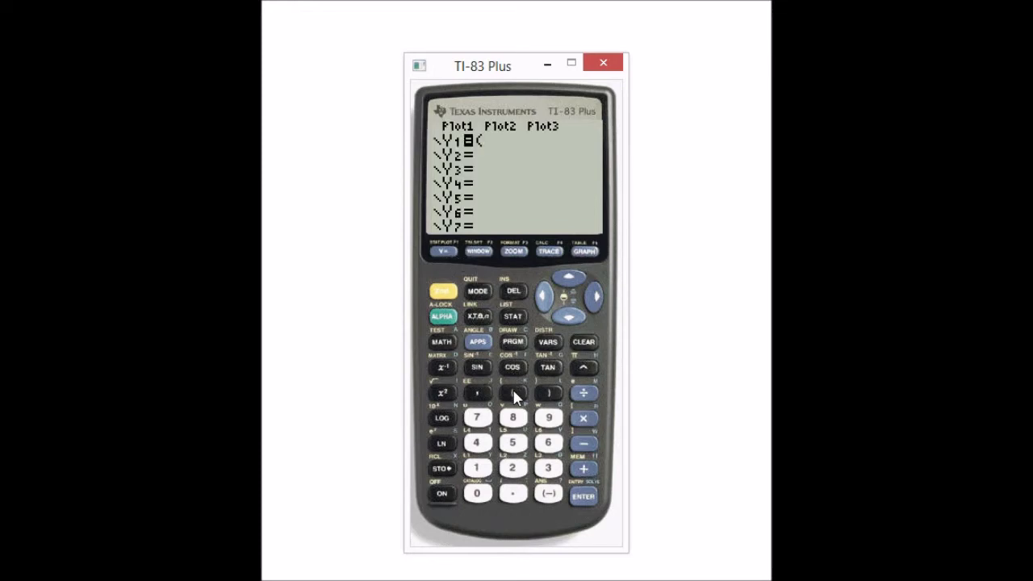
{"action": "left_click", "coordinate": [479, 318]}
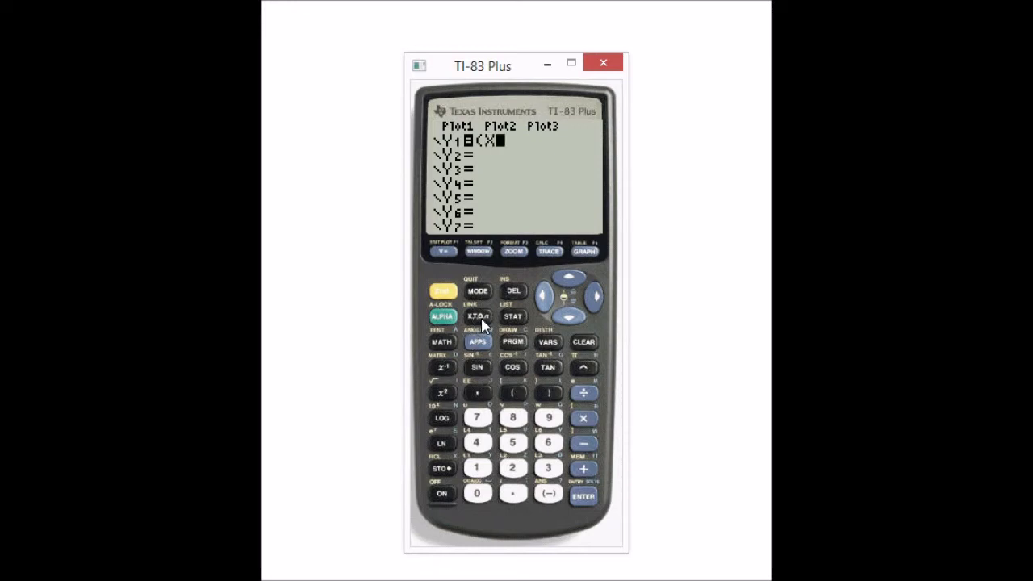
{"action": "left_click", "coordinate": [584, 445]}
{"action": "left_click", "coordinate": [554, 469]}
{"action": "left_click", "coordinate": [557, 391]}
{"action": "left_click", "coordinate": [585, 394]}
{"action": "left_click", "coordinate": [517, 391]}
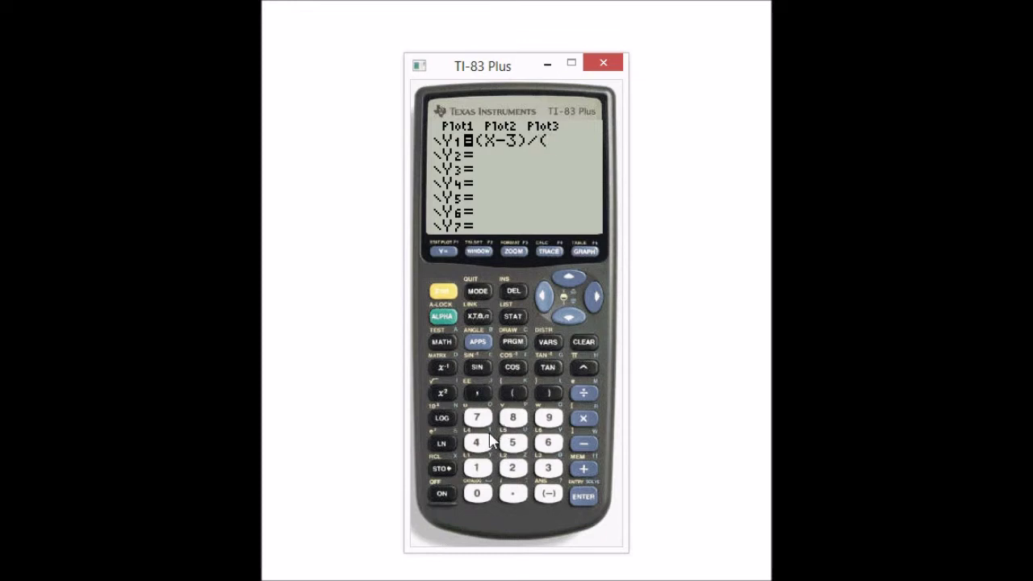
{"action": "left_click", "coordinate": [482, 318]}
{"action": "left_click", "coordinate": [586, 475]}
{"action": "left_click", "coordinate": [514, 444]}
{"action": "left_click", "coordinate": [552, 394]}
Set the independent variable to Ask in the table setup.
{"action": "left_click", "coordinate": [479, 252]}
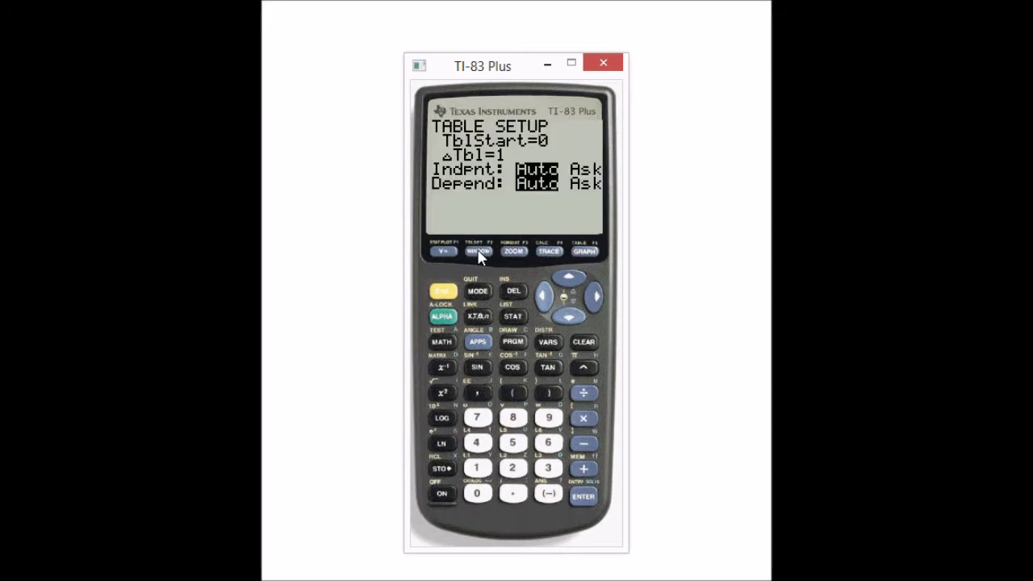
{"action": "left_click", "coordinate": [569, 317]}
{"action": "left_click", "coordinate": [569, 315]}
{"action": "left_click", "coordinate": [596, 299]}
{"action": "left_click", "coordinate": [589, 494]}
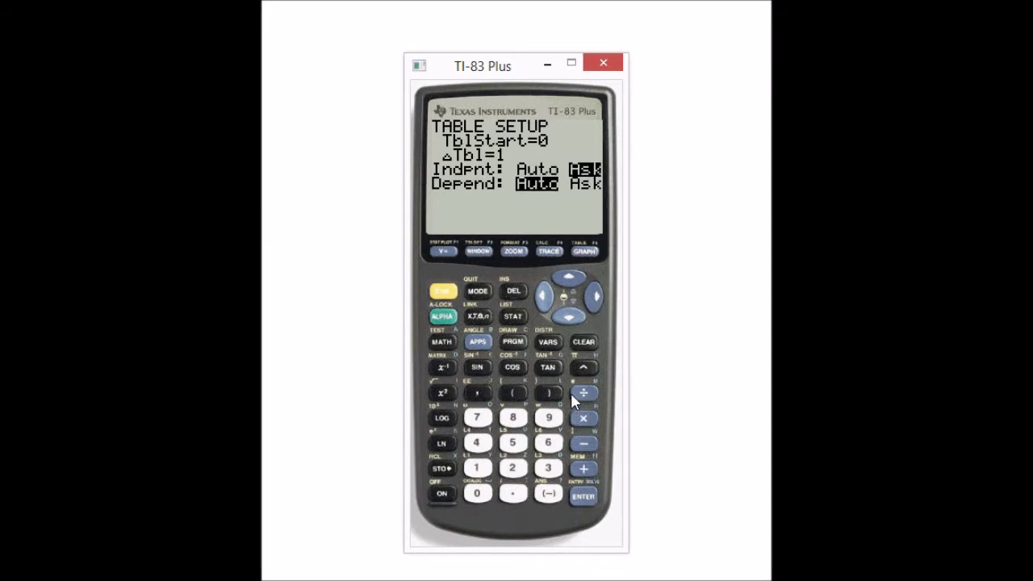
Display the table and evaluate Y1 at X = -10, 1 and 10.
{"action": "left_click", "coordinate": [445, 293]}
{"action": "left_click", "coordinate": [585, 252]}
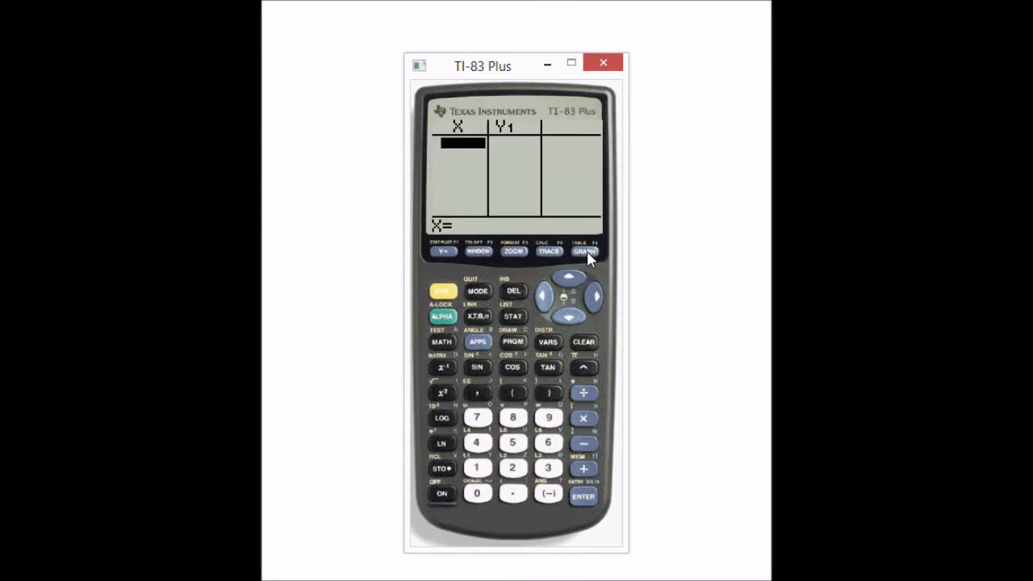
{"action": "left_click", "coordinate": [554, 499]}
{"action": "left_click", "coordinate": [485, 470]}
{"action": "left_click", "coordinate": [478, 494]}
{"action": "left_click", "coordinate": [584, 497]}
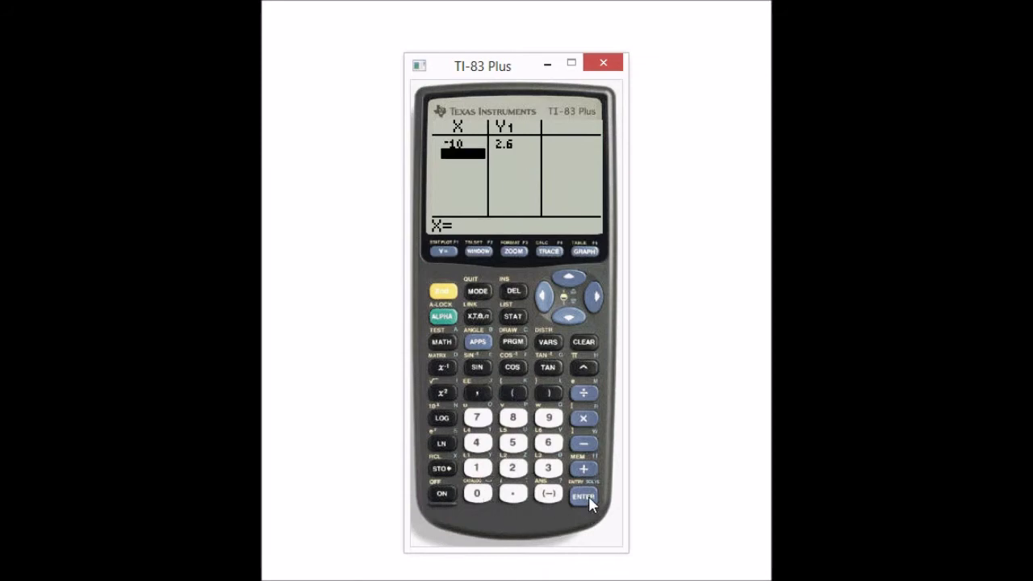
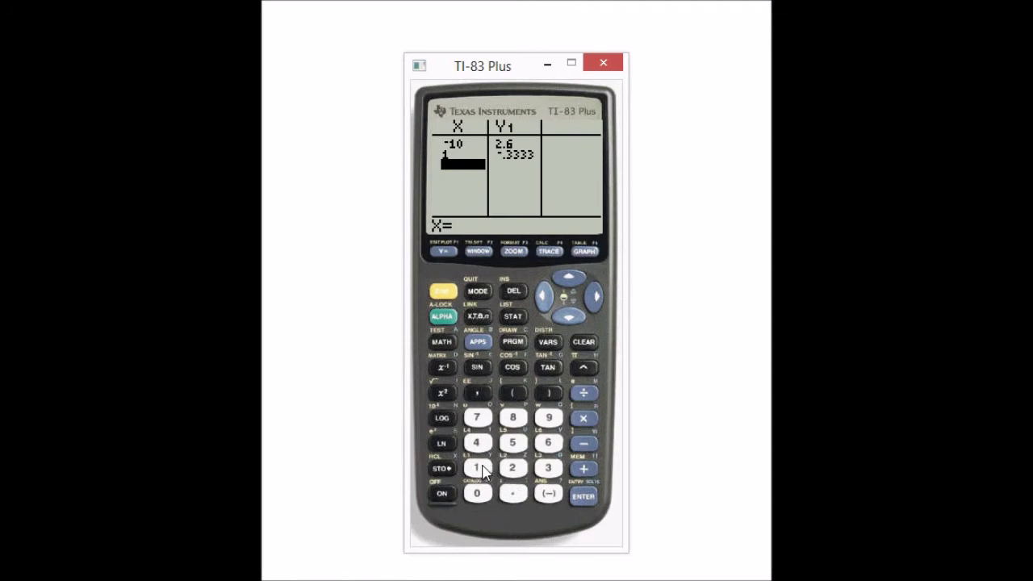
{"action": "left_click", "coordinate": [481, 470]}
{"action": "left_click", "coordinate": [484, 494]}
{"action": "left_click", "coordinate": [583, 497]}
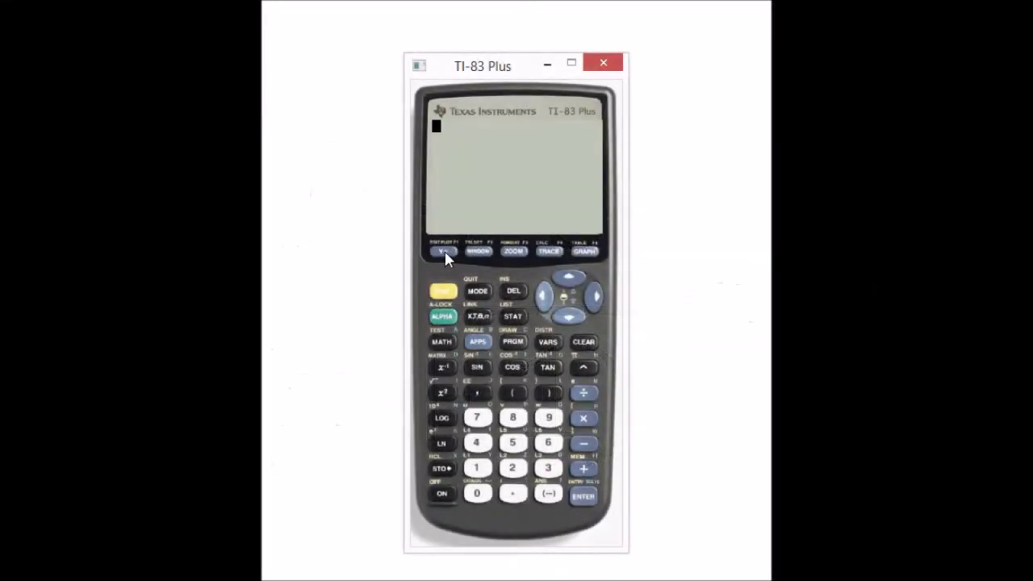
Start a new Y1 function with the parenthesized numerator (2X²+5).
{"action": "left_click", "coordinate": [444, 252]}
{"action": "left_click", "coordinate": [511, 392]}
{"action": "left_click", "coordinate": [513, 470]}
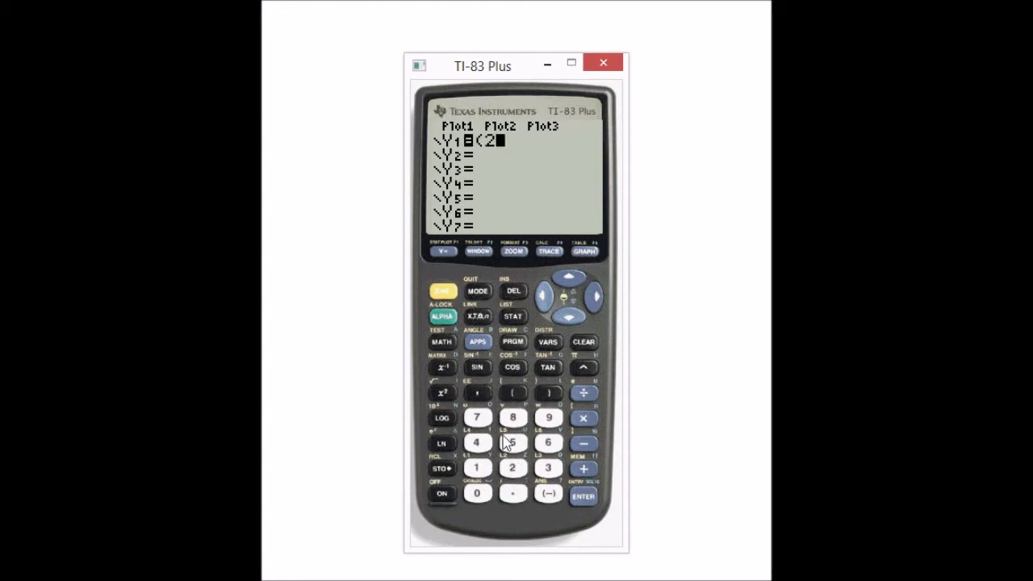
{"action": "left_click", "coordinate": [477, 316]}
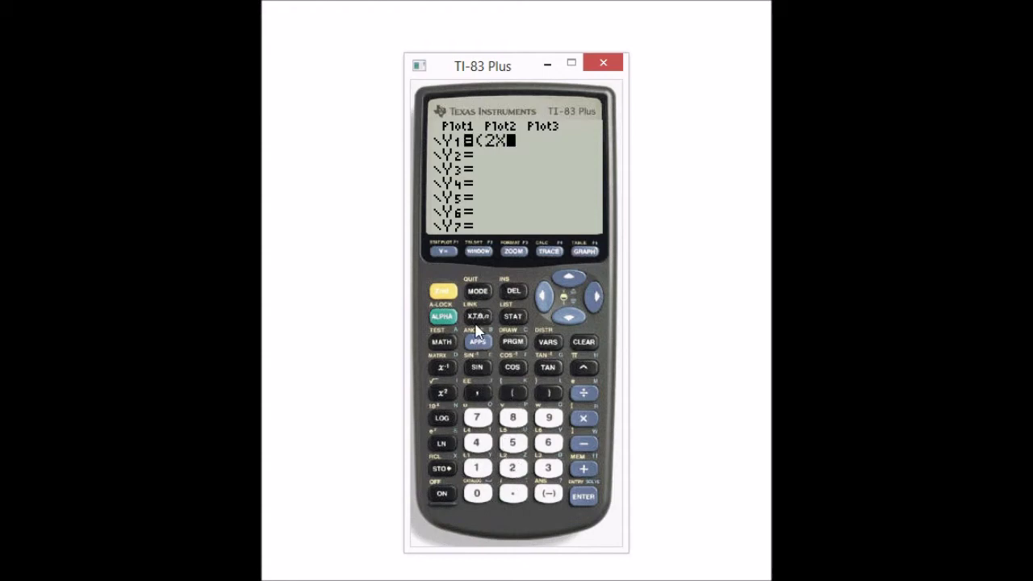
{"action": "left_click", "coordinate": [443, 393]}
{"action": "left_click", "coordinate": [584, 469]}
{"action": "left_click", "coordinate": [513, 442]}
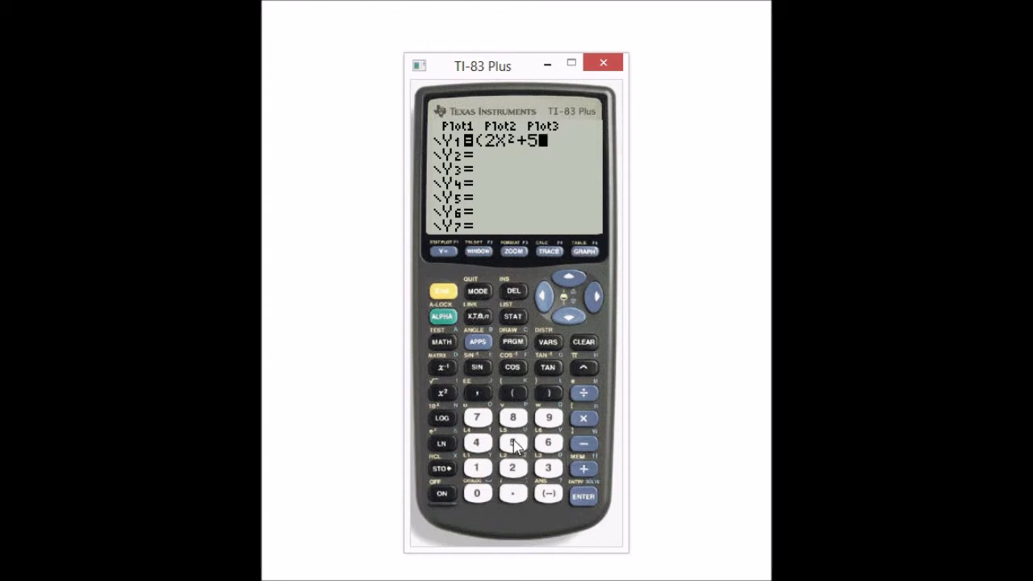
{"action": "left_click", "coordinate": [549, 391]}
Complete Y1 by dividing the numerator by the parenthesized denominator (X(X+1)).
{"action": "left_click", "coordinate": [582, 394]}
{"action": "left_click", "coordinate": [517, 394]}
{"action": "left_click", "coordinate": [482, 315]}
{"action": "left_click", "coordinate": [479, 316]}
{"action": "left_click", "coordinate": [584, 468]}
{"action": "left_click", "coordinate": [478, 469]}
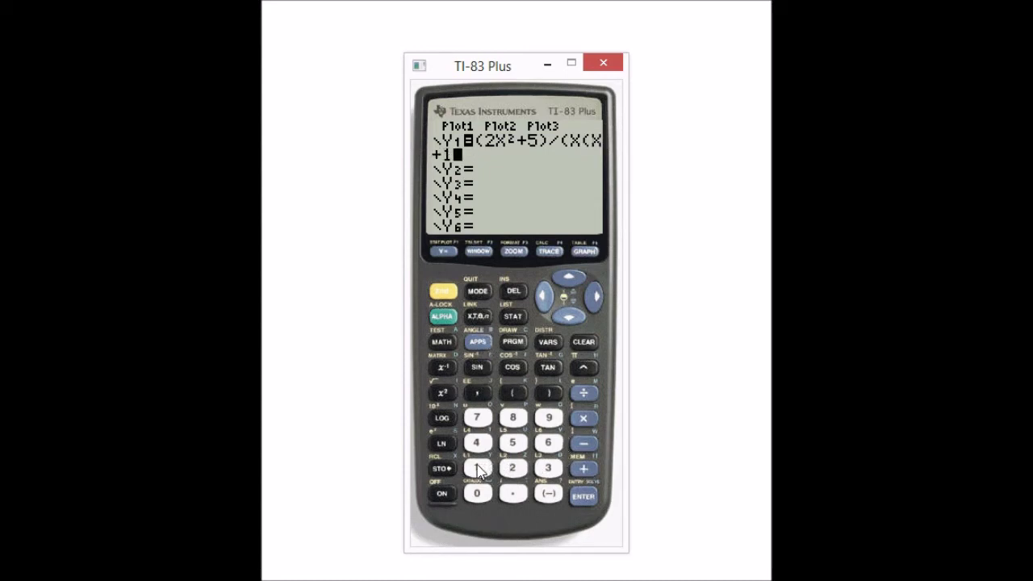
{"action": "left_click", "coordinate": [549, 394]}
{"action": "left_click", "coordinate": [548, 394]}
Check the table setup, then display the table and evaluate Y1 at X = -10.
{"action": "left_click", "coordinate": [490, 250]}
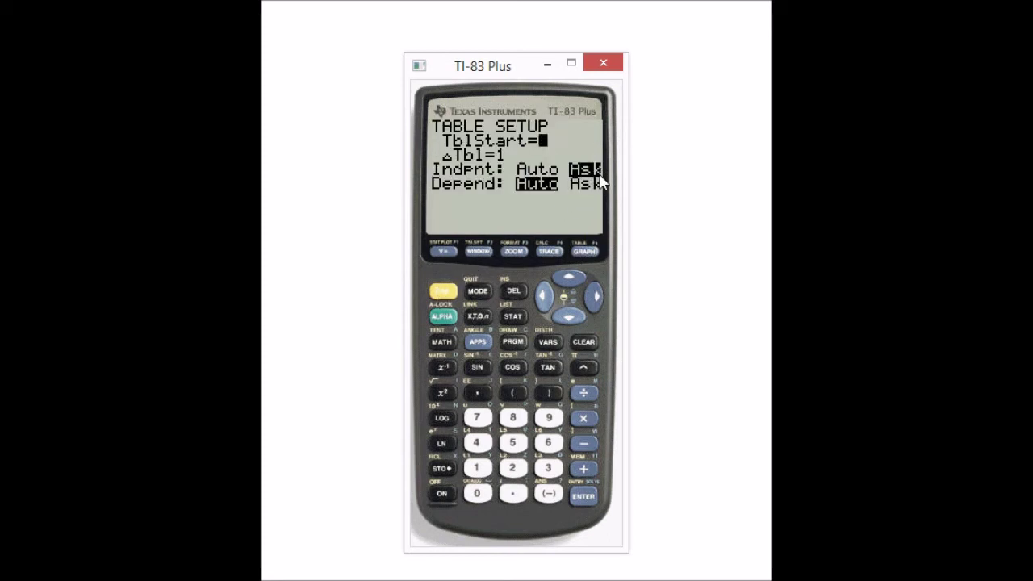
{"action": "left_click", "coordinate": [443, 291]}
{"action": "left_click", "coordinate": [585, 251]}
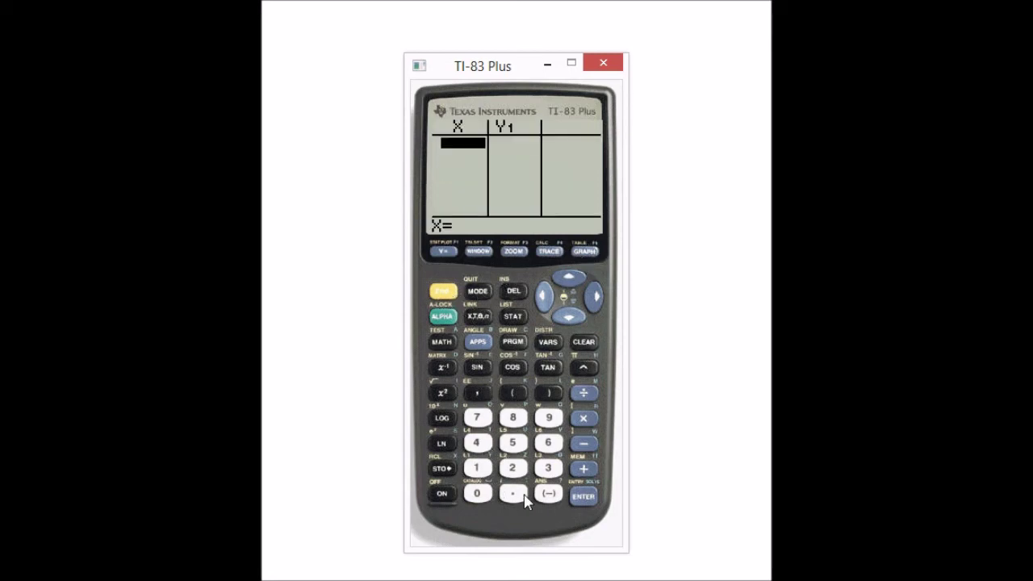
{"action": "left_click", "coordinate": [549, 493]}
{"action": "left_click", "coordinate": [478, 471]}
{"action": "left_click", "coordinate": [478, 493]}
{"action": "left_click", "coordinate": [586, 499]}
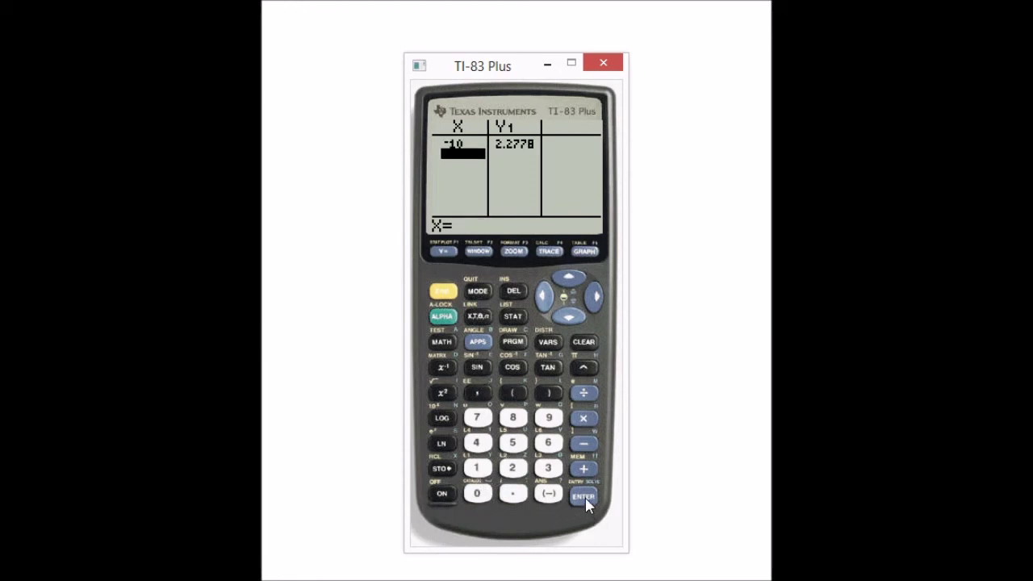
Evaluate Y1 in the table at X = 1, -1 and -2.
{"action": "left_click", "coordinate": [484, 493]}
{"action": "left_click", "coordinate": [478, 471]}
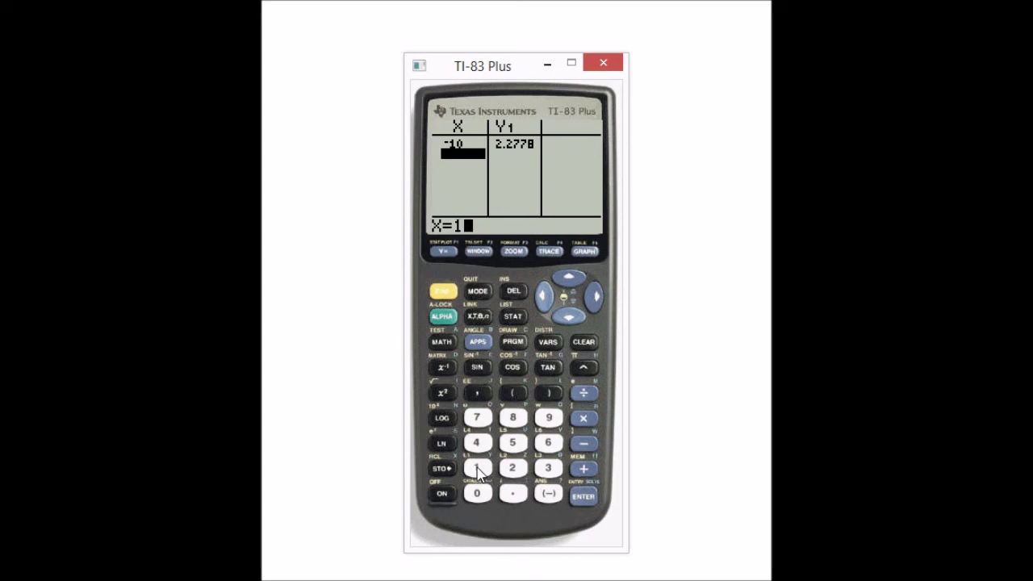
{"action": "left_click", "coordinate": [578, 496]}
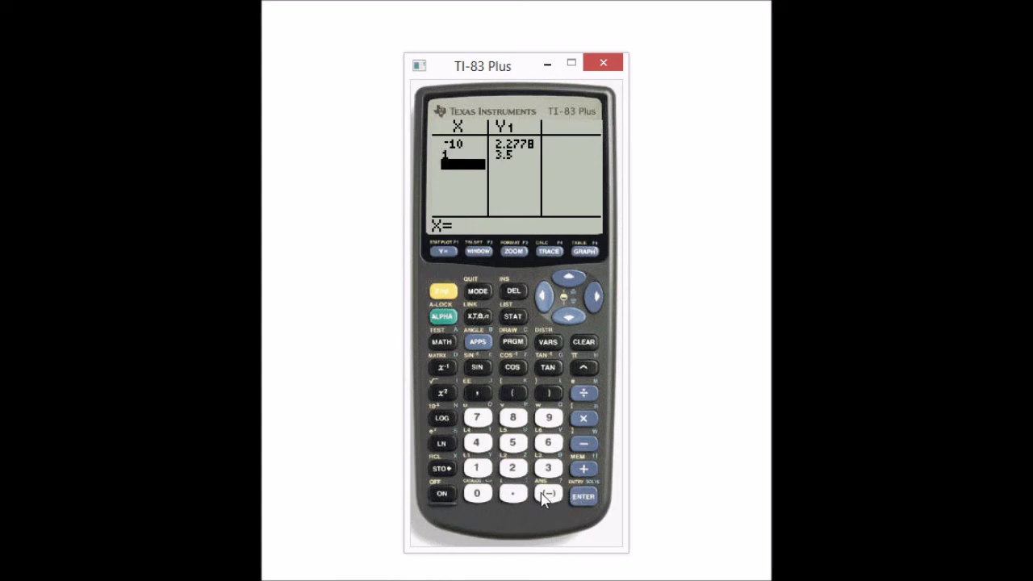
{"action": "left_click", "coordinate": [548, 493]}
{"action": "left_click", "coordinate": [482, 470]}
{"action": "left_click", "coordinate": [581, 495]}
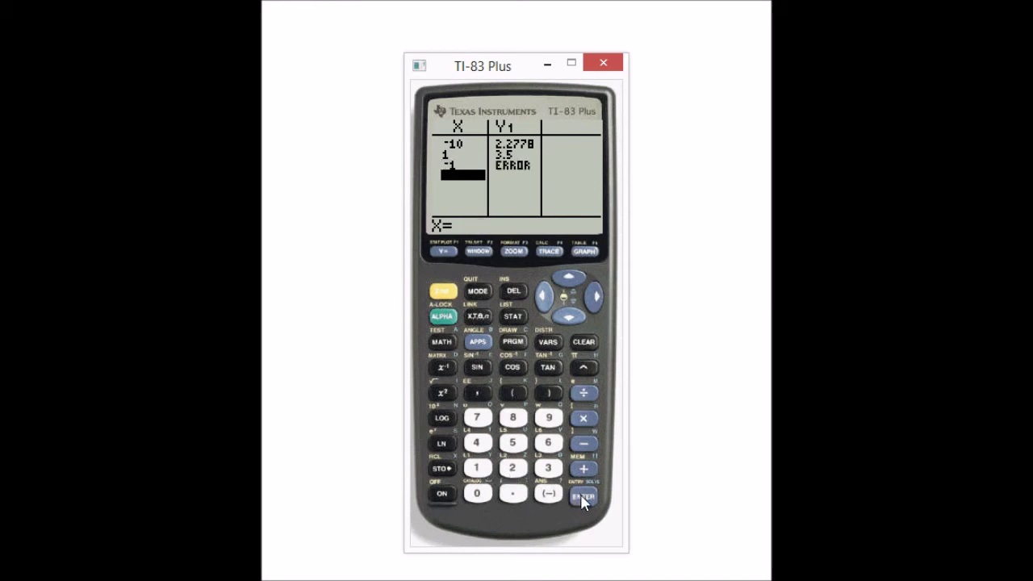
{"action": "left_click", "coordinate": [552, 494]}
{"action": "left_click", "coordinate": [513, 469]}
{"action": "left_click", "coordinate": [586, 498]}
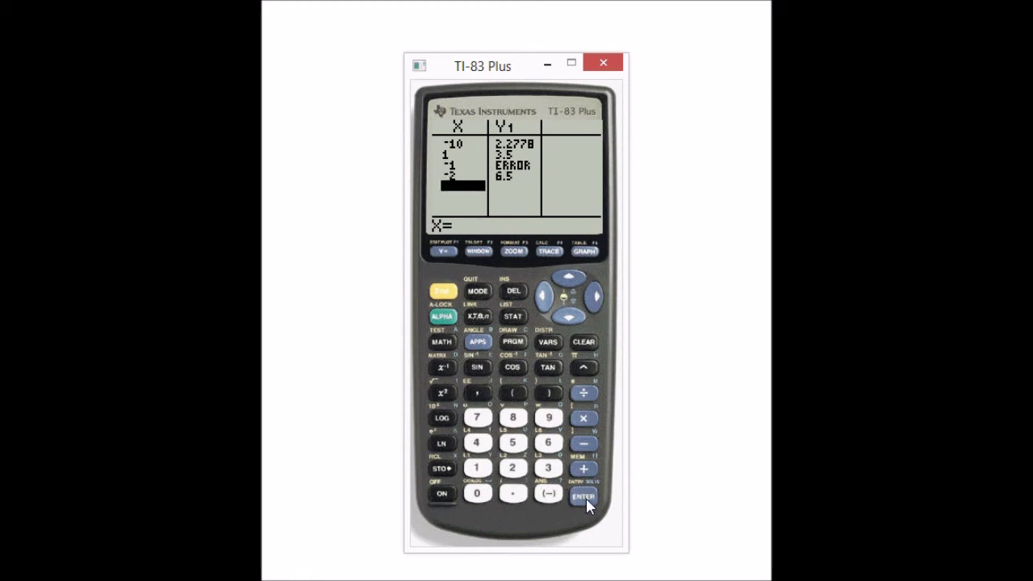